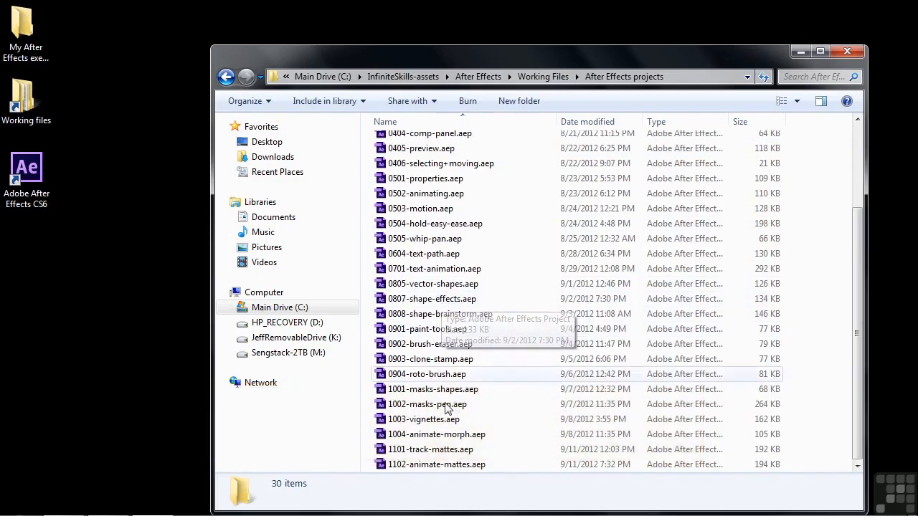
Step: Open the project 1102-animate-mattes.aep and review its "Scale matte" and "Animate matte or layer" compositions
double_click(404, 466)
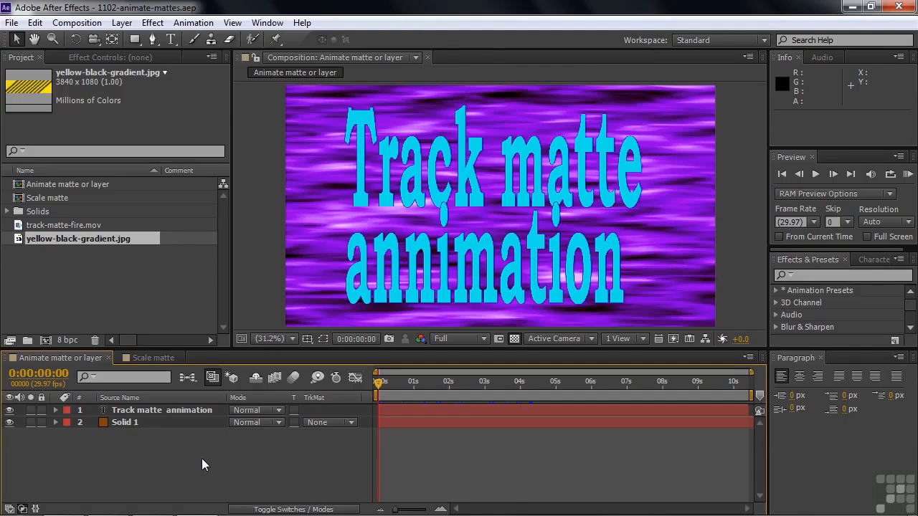
left_click(137, 358)
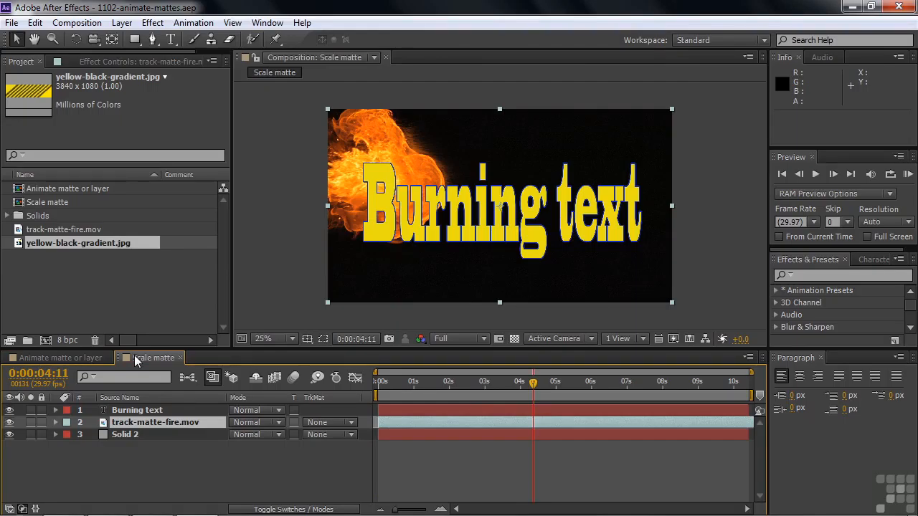
left_click(79, 358)
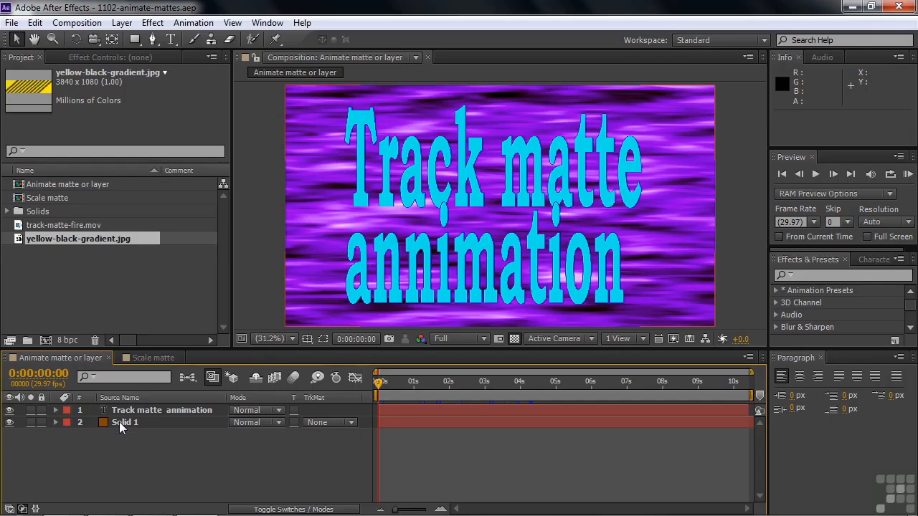
mouse_move(379, 387)
left_mouse_down()
mouse_move(608, 392)
mouse_move(367, 387)
left_mouse_up()
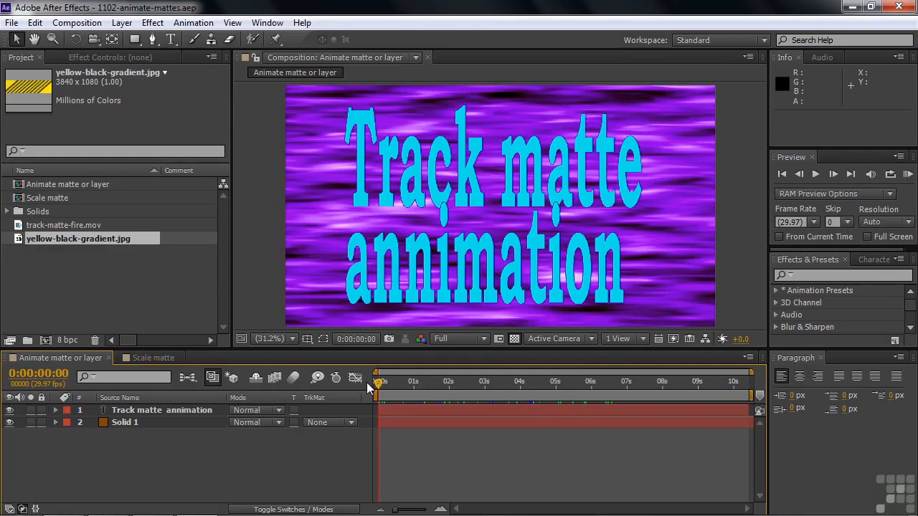
Step: Set Solid 1's track matte to Alpha Matte using the text layer and check the result with and without the transparency grid
left_click(352, 423)
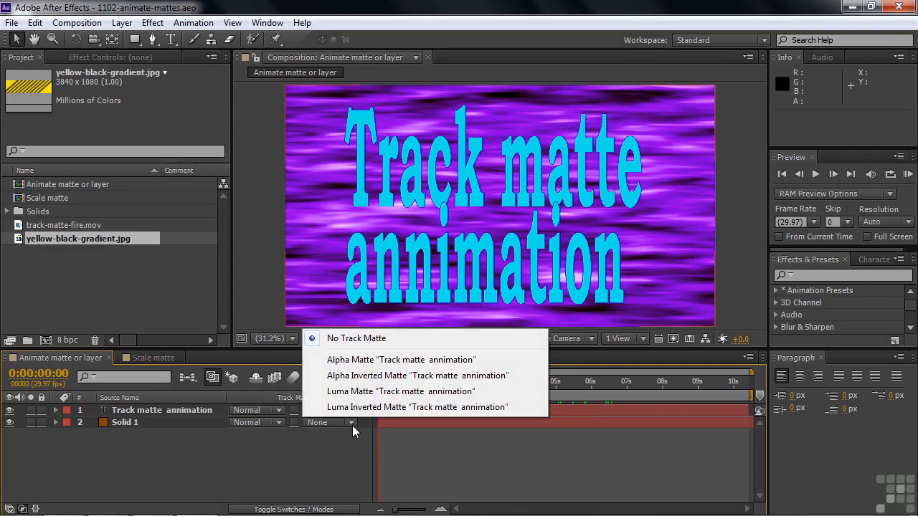
left_click(368, 360)
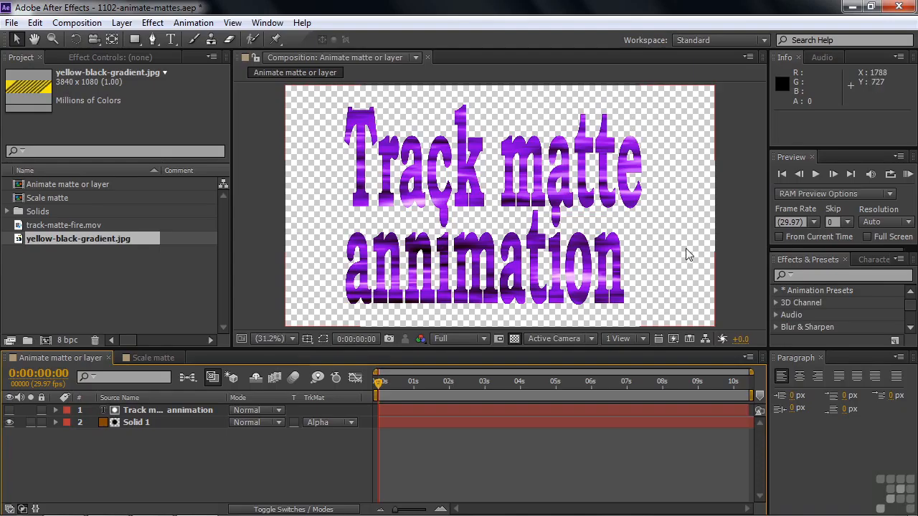
left_click(514, 338)
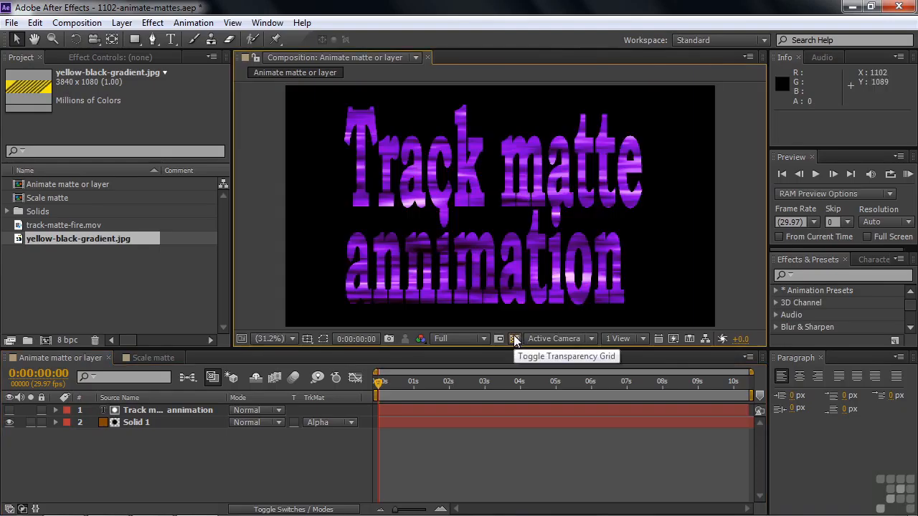
left_click(514, 339)
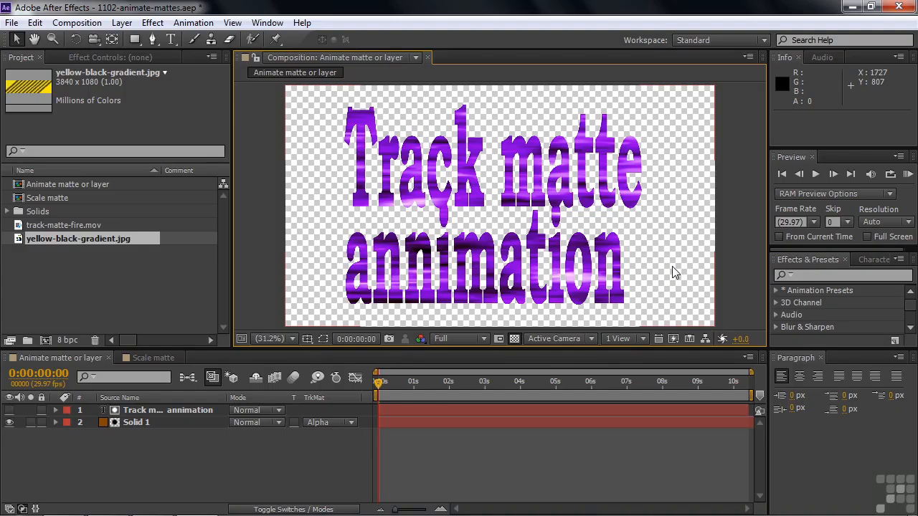
Step: Keyframe the text layer's position from about 1994.6, 530.8 at 0:00 to 294.6, 530.8 at 0:00:05:15
left_click(171, 410)
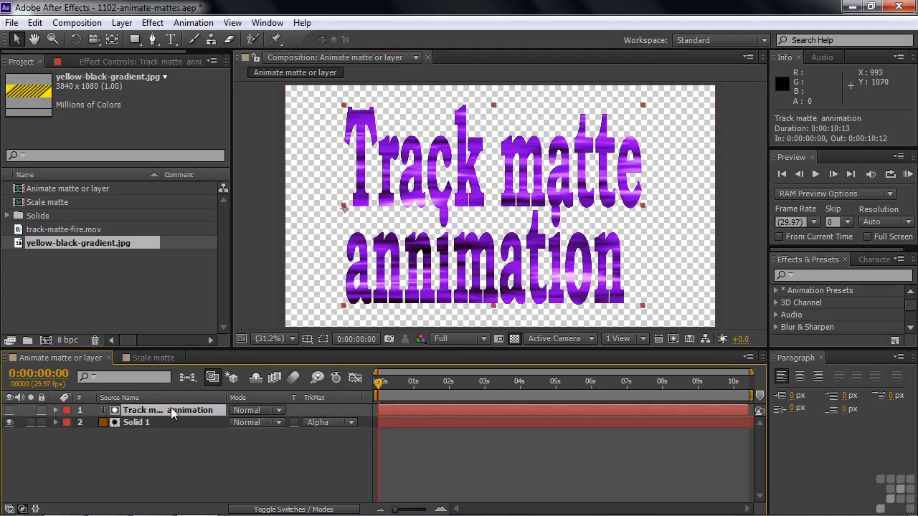
key("p")
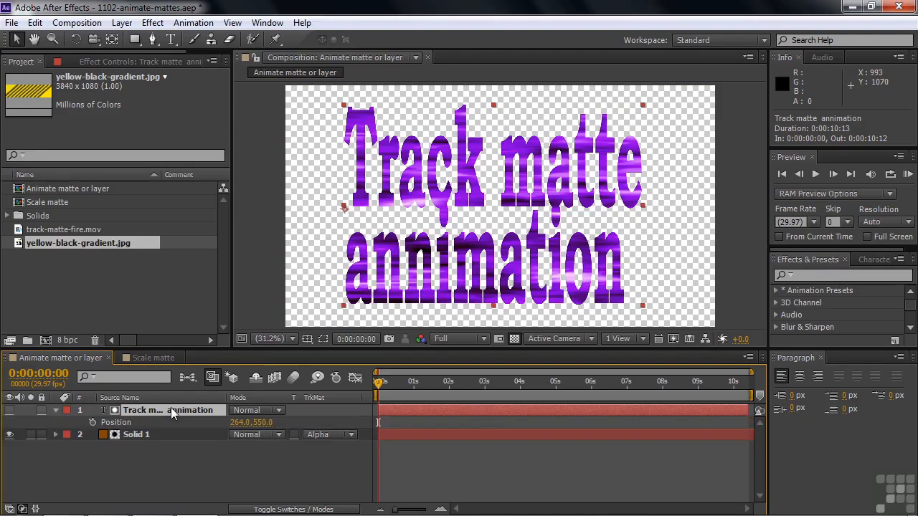
left_click_drag(460, 222, 802, 220)
left_click(93, 422)
left_click_drag(379, 381, 574, 397)
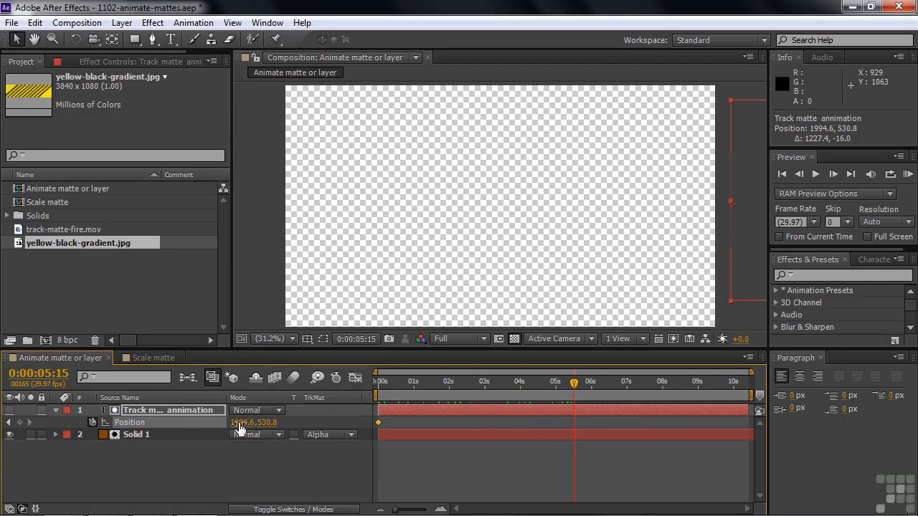
left_click_drag(238, 428, 123, 428)
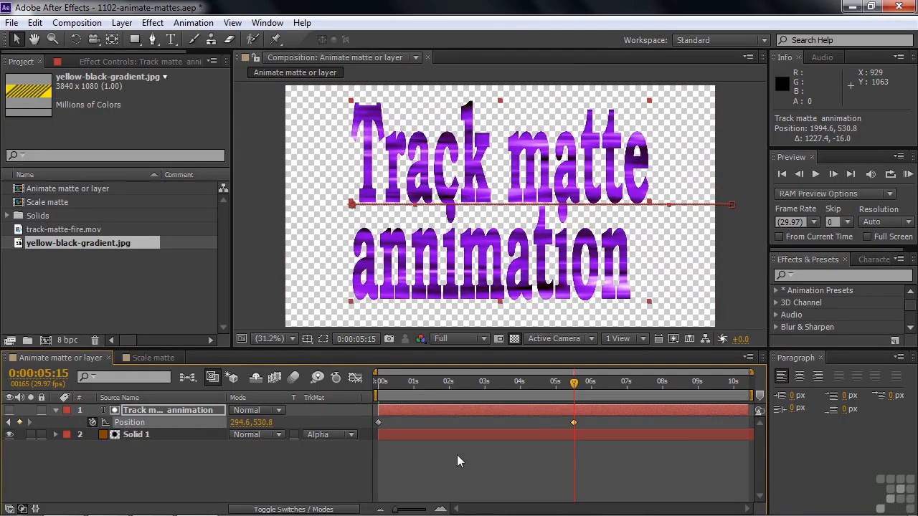
mouse_move(574, 389)
left_mouse_down()
mouse_move(373, 393)
mouse_move(420, 383)
mouse_move(577, 395)
left_mouse_up()
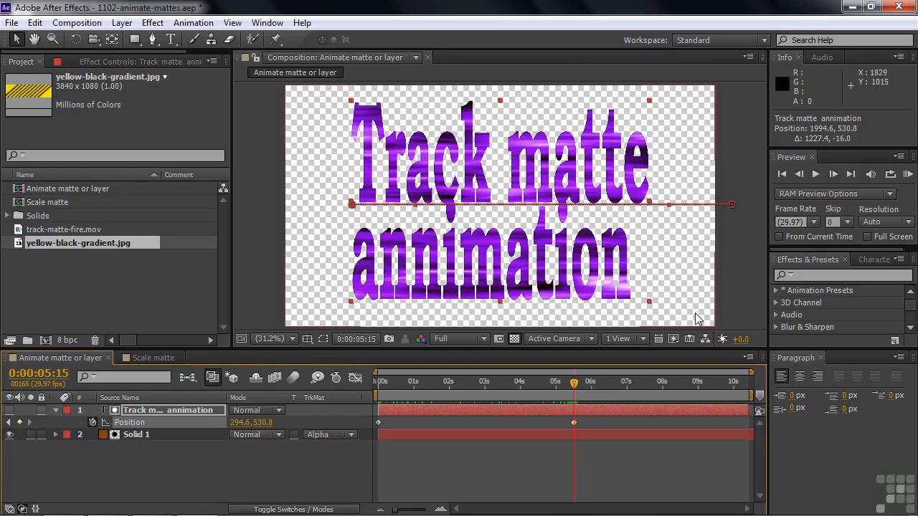
Step: Inspect the yellow-black-gradient.jpg footage and place it in the composition between the text layer and Solid 1
double_click(19, 246)
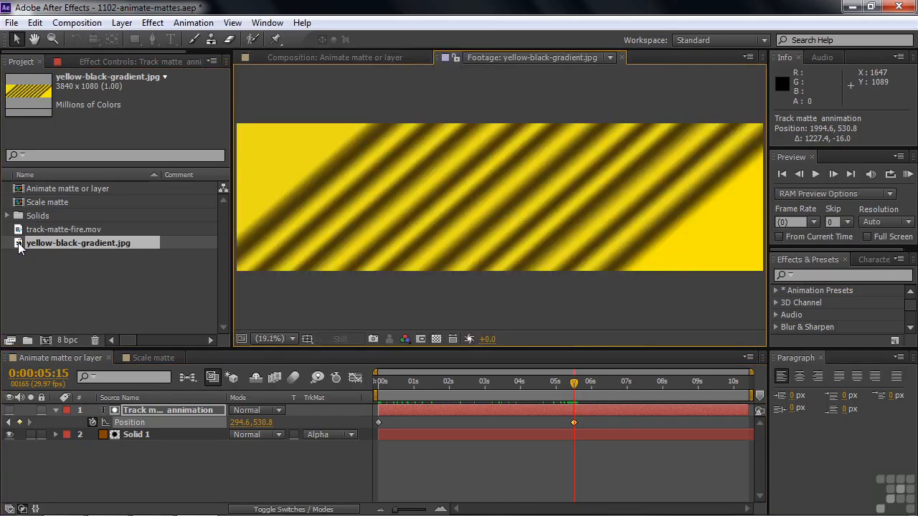
left_click(621, 57)
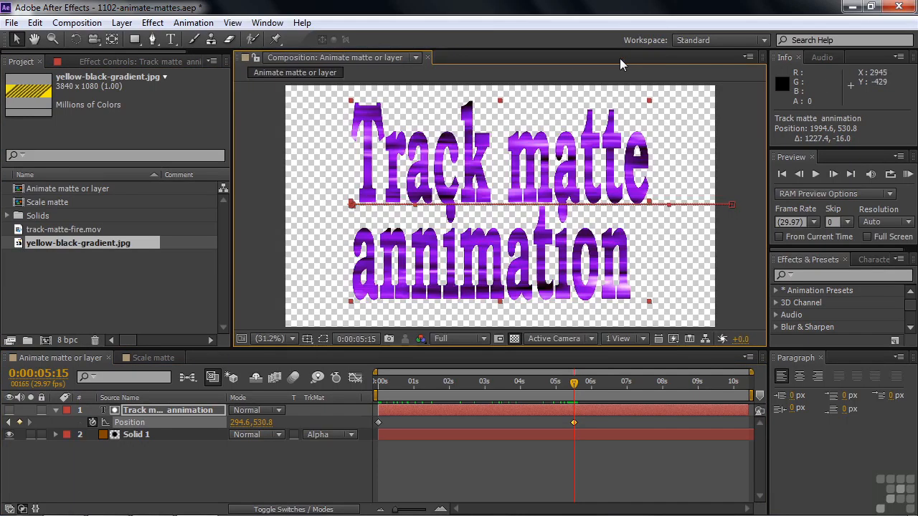
left_click_drag(21, 248, 39, 434)
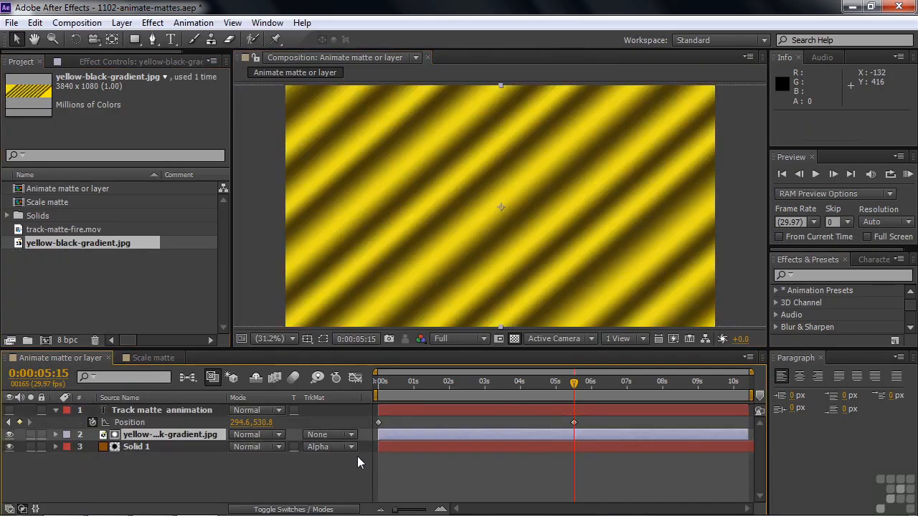
Step: Remove Solid 1's alpha track matte and turn the text layer's visibility back on
left_click(352, 447)
left_click(358, 361)
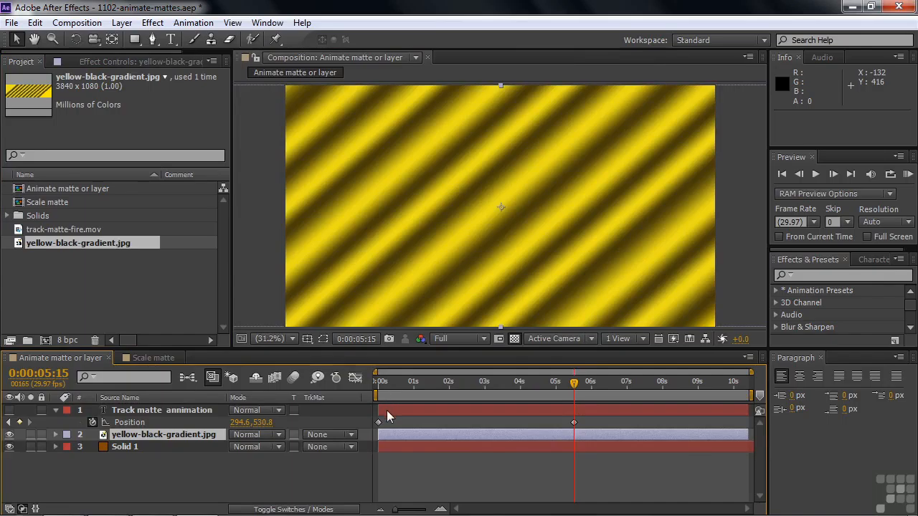
left_click(11, 410)
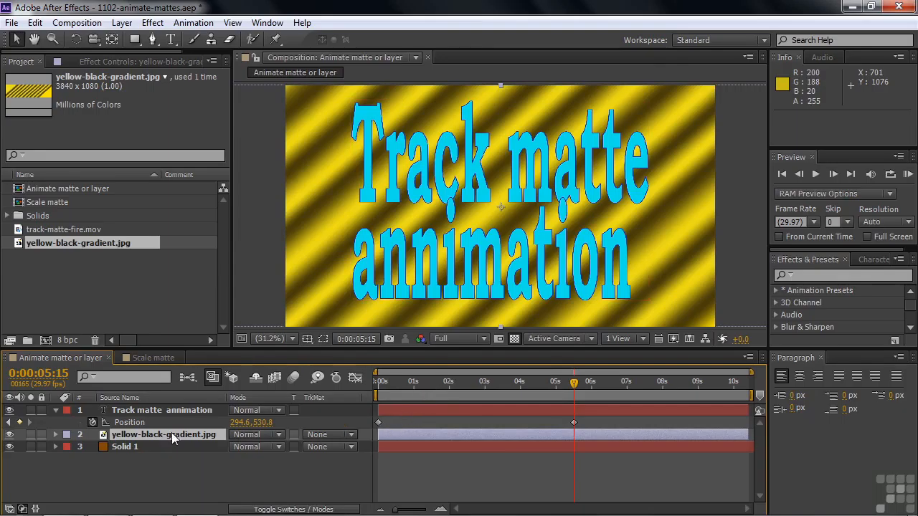
Step: Set the gradient layer's track matte to Alpha Matte using the text, and compare with Solid 1 hidden and shown
left_click(349, 435)
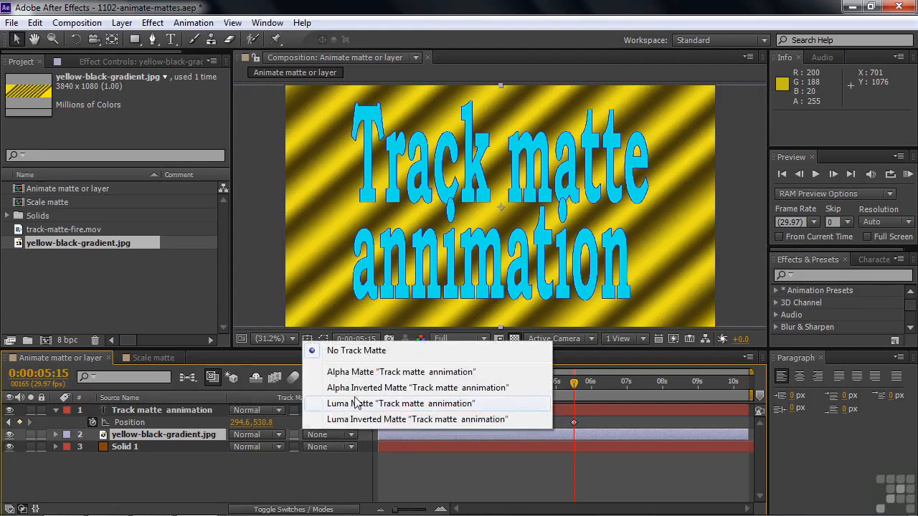
left_click(358, 373)
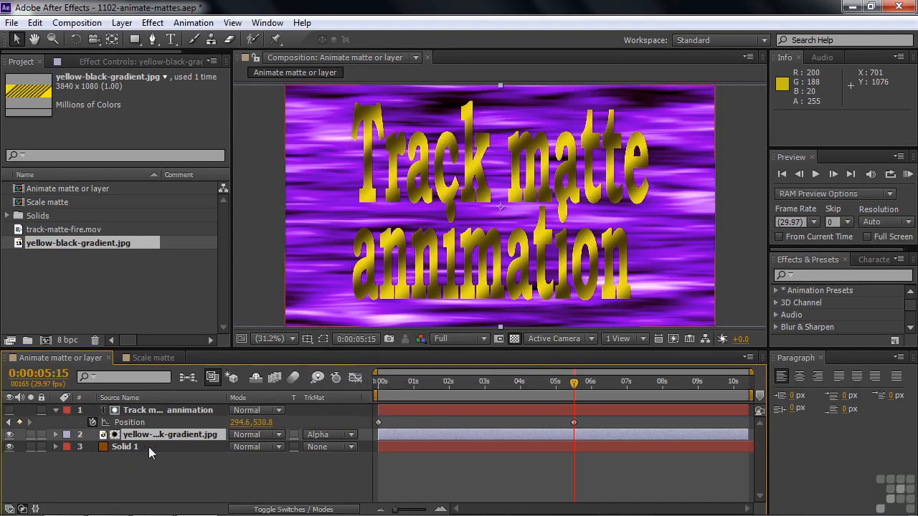
left_click(9, 447)
left_click(9, 447)
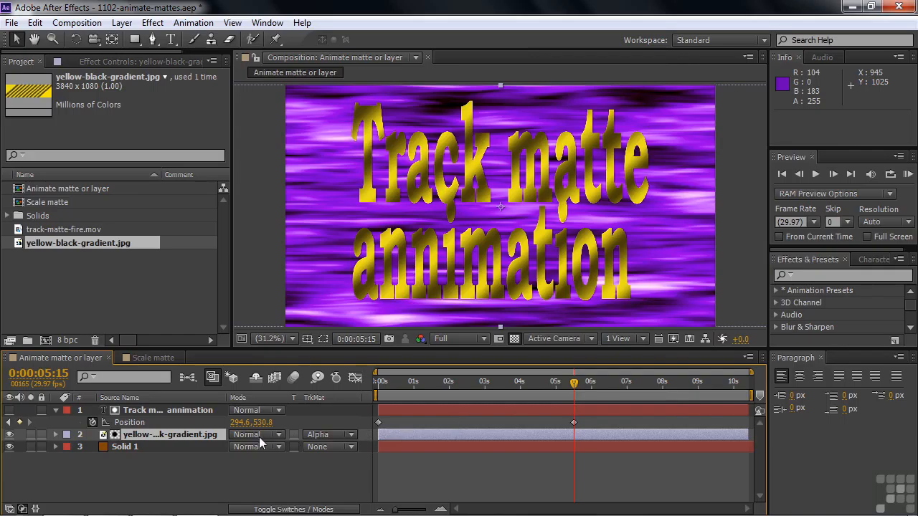
Step: Keyframe the gradient layer's position from about 1588.1, 495.1 at 0:00:05:15 to 504.9, 475.9 at 0:00:09:12, and preview the motion
left_click(181, 435)
key("p")
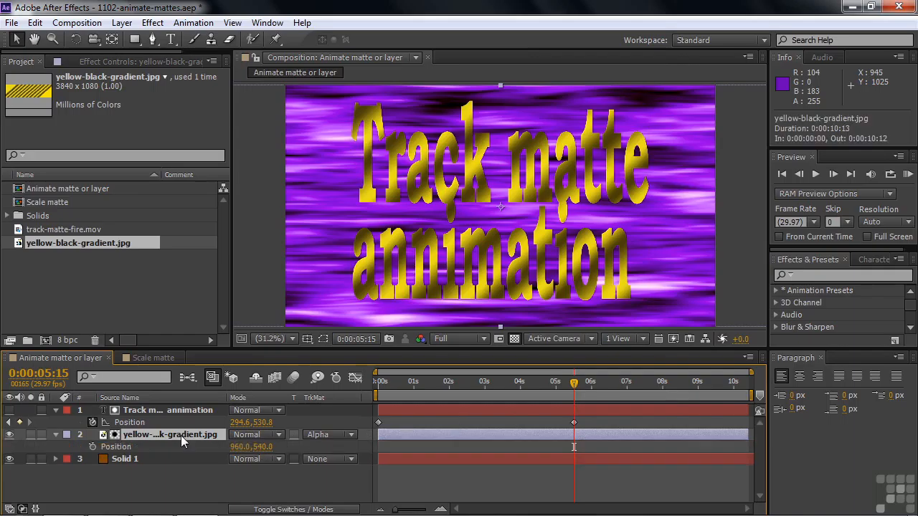
left_click(92, 446)
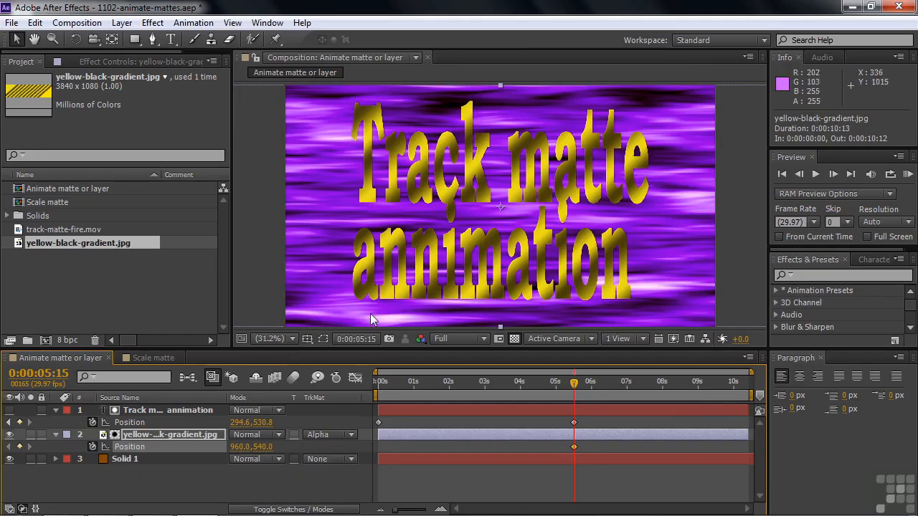
left_click_drag(479, 226, 613, 214)
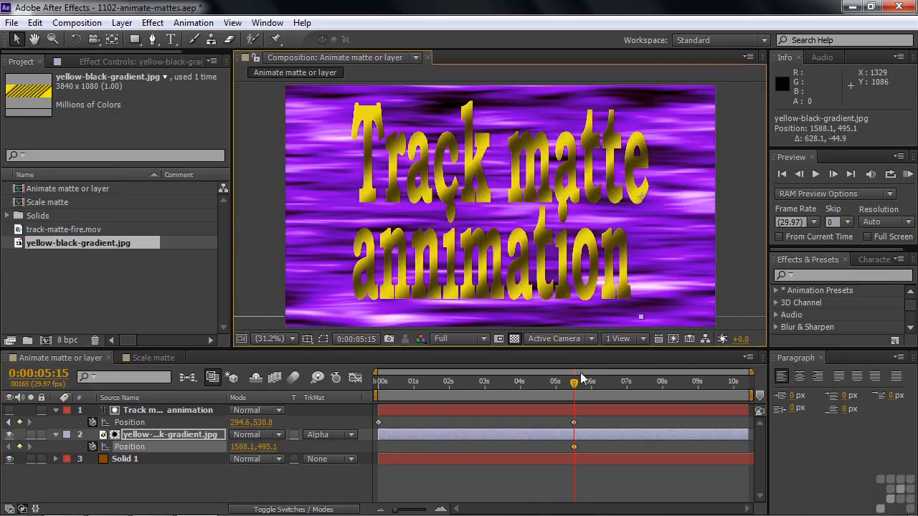
left_click_drag(574, 383, 712, 388)
left_click_drag(580, 225, 349, 215)
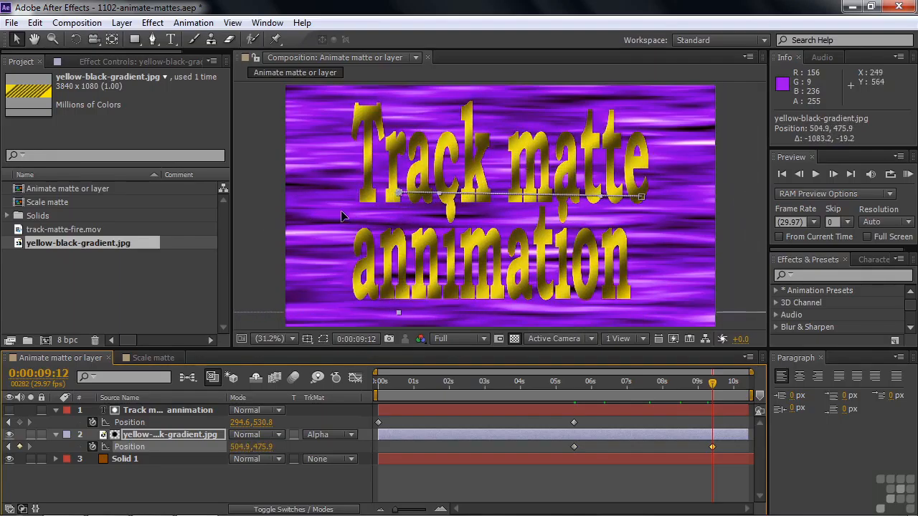
left_click_drag(714, 389, 588, 393)
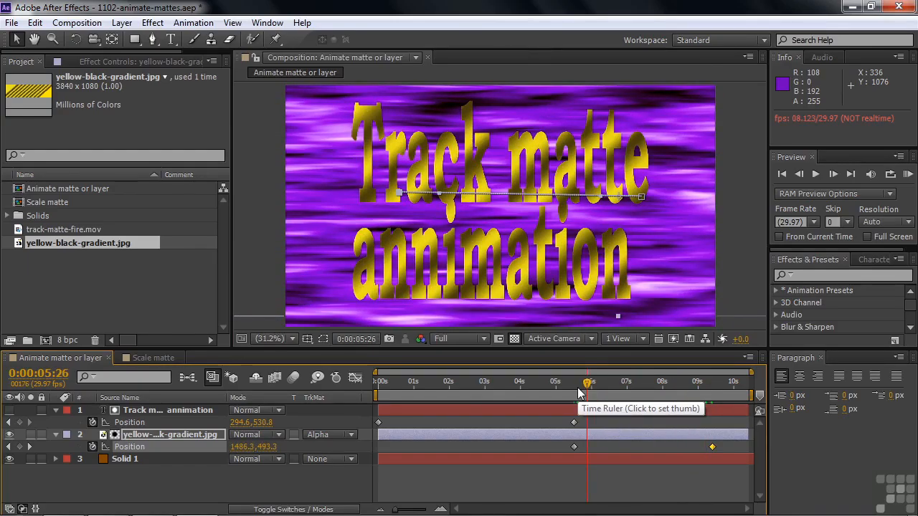
Step: Delete the gradient layer, show the text layer, and set Solid 1's track matte to Alpha Matte using the text
left_click(132, 435)
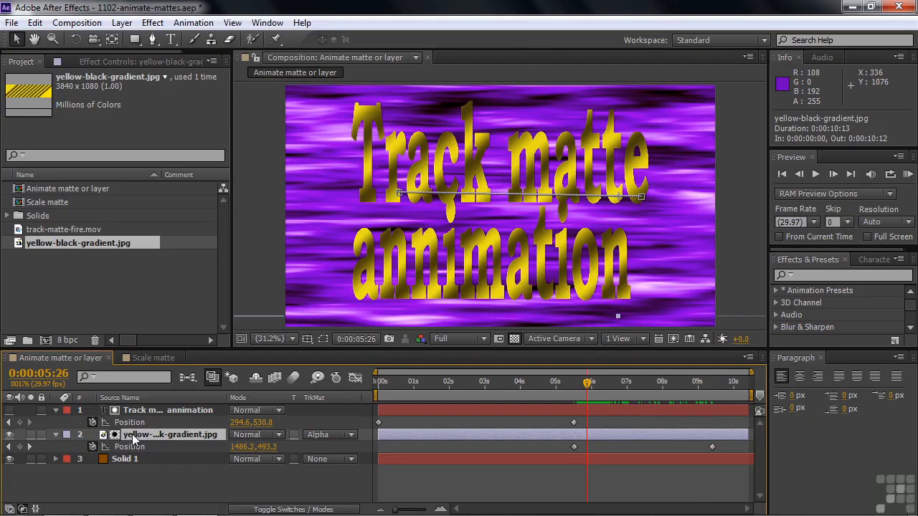
key("Delete")
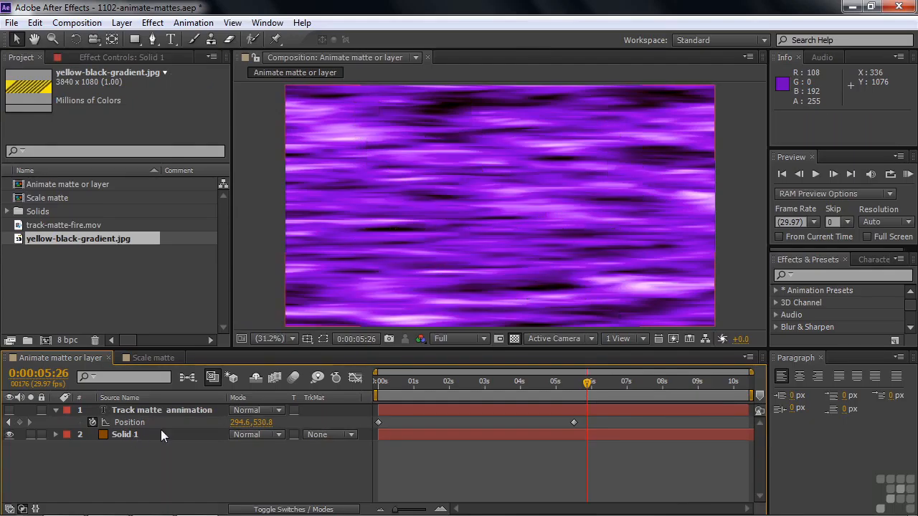
left_click(9, 410)
left_click(351, 434)
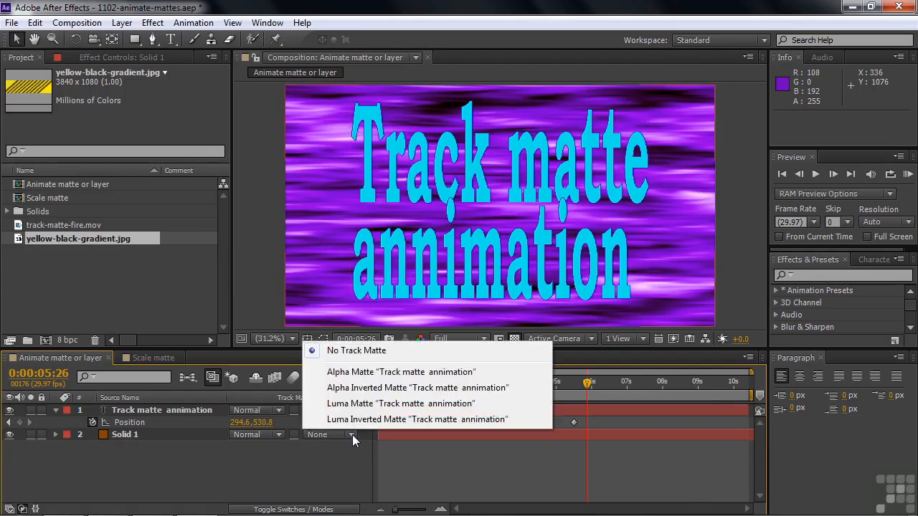
left_click(359, 372)
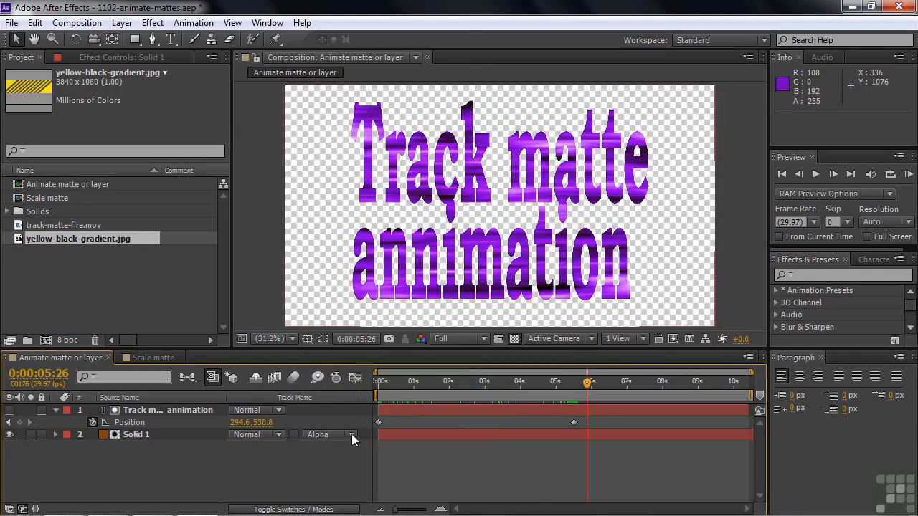
Step: Set Solid 1 to No Track Matte and move it above the text layer in the layer stack
left_click(352, 435)
left_click(357, 348)
left_click_drag(122, 434, 124, 409)
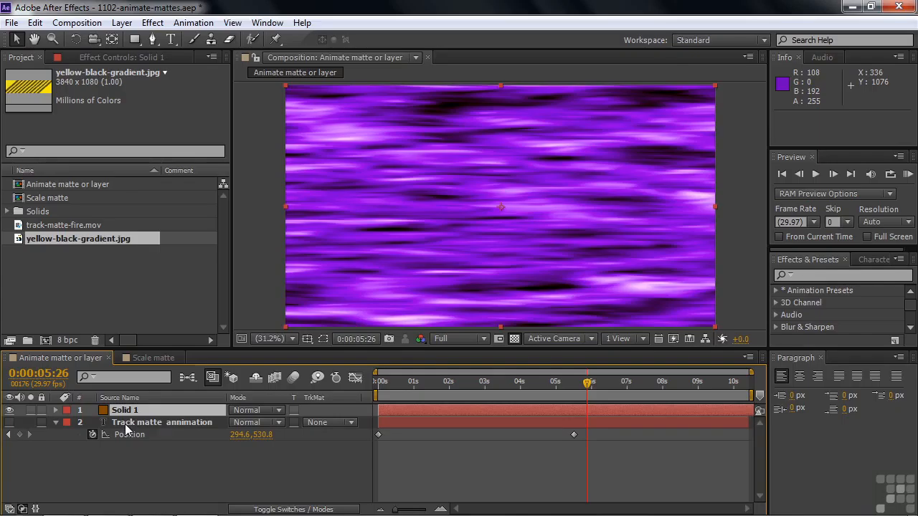
Step: Make the text layer visible and set its track matte to Luma Matte using Solid 1
left_click(10, 423)
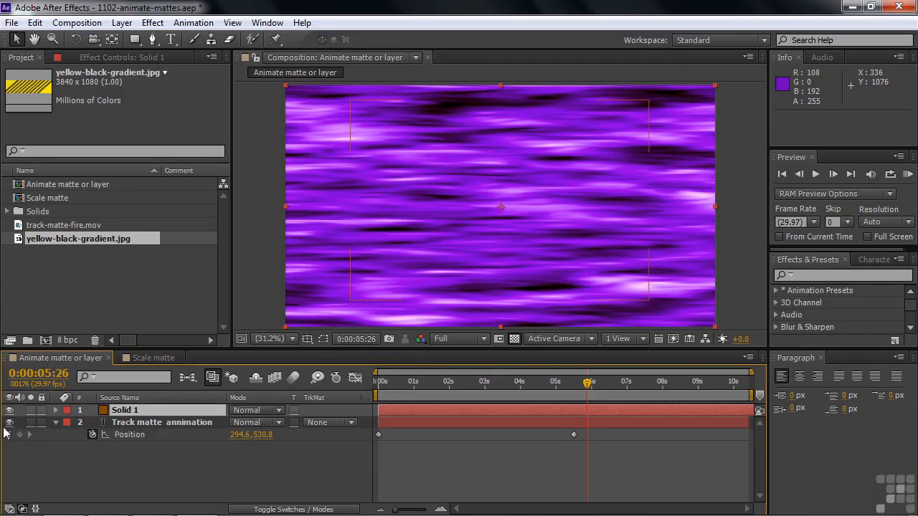
left_click(123, 413)
left_click(351, 423)
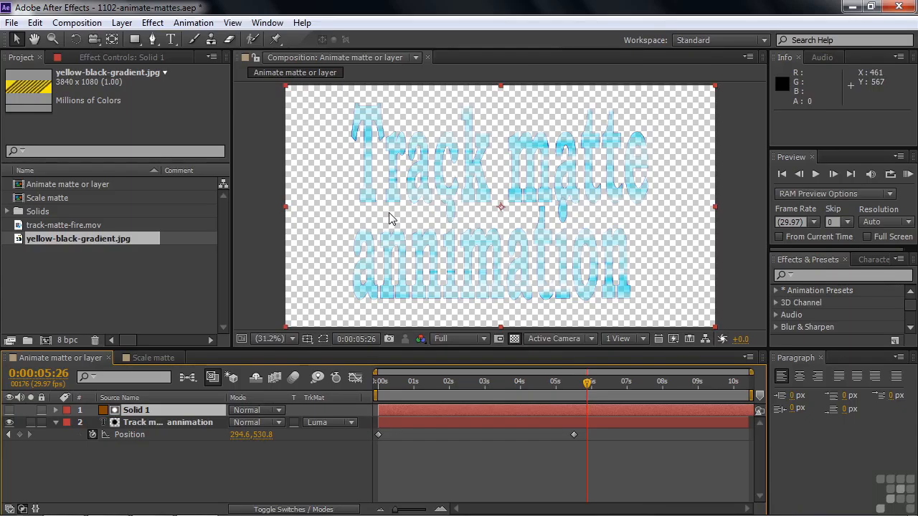
Step: Duplicate Solid 1 and move the copy below the text layer
left_click(103, 412)
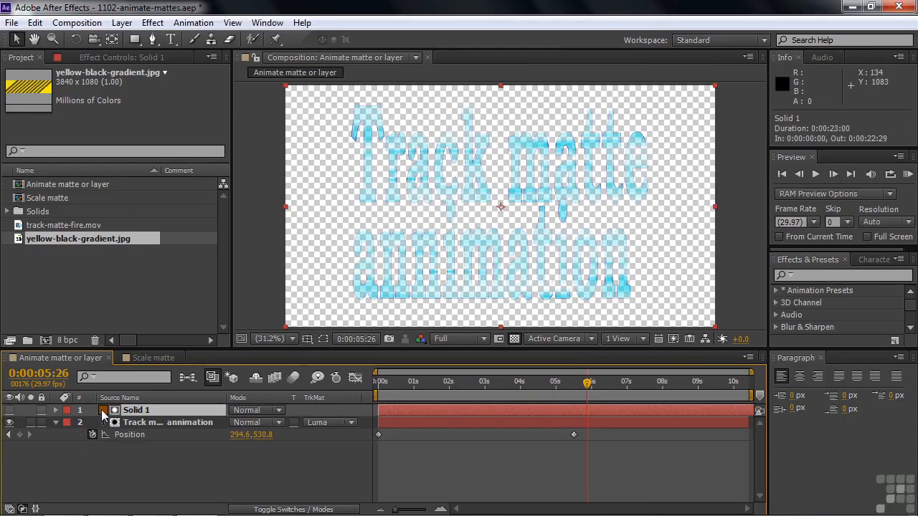
key("ctrl+d")
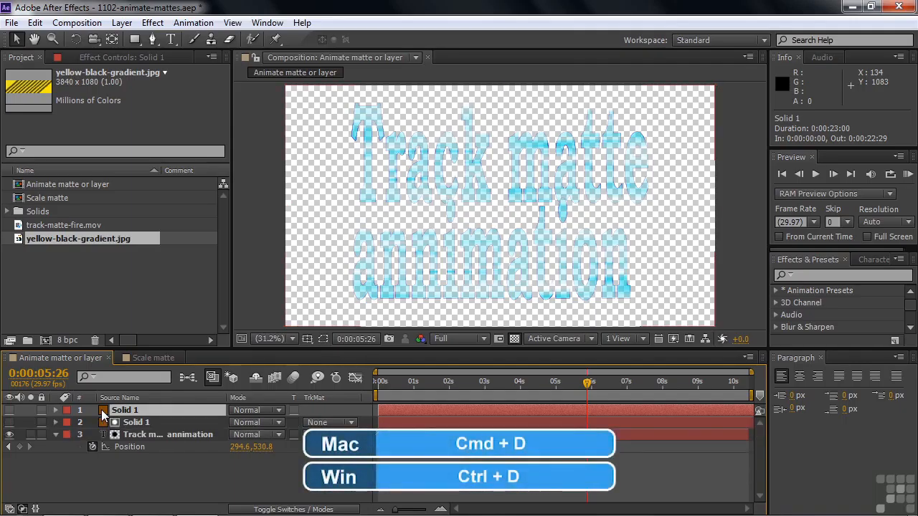
left_click_drag(107, 412, 110, 456)
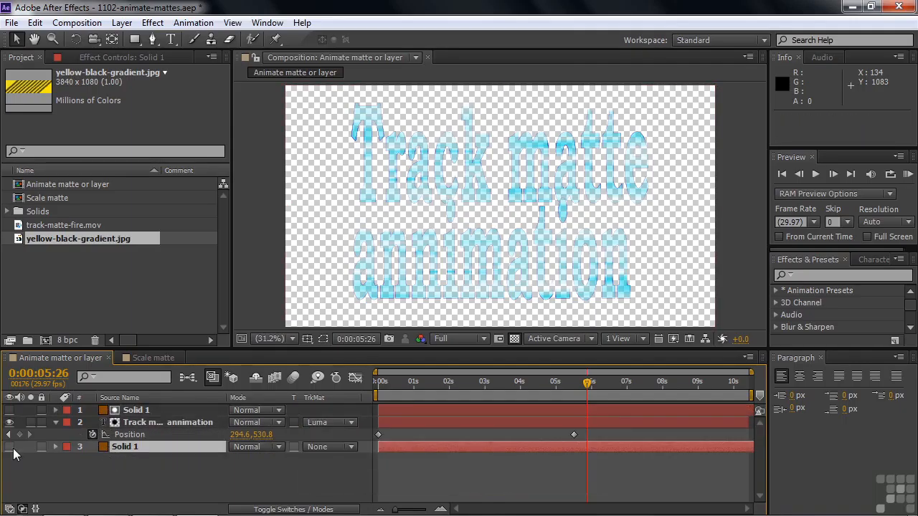
Step: Show the lower Solid 1 layer, set the text layer's blending mode to Classic Color Burn, and preview the blend through about 8:22
left_click(9, 447)
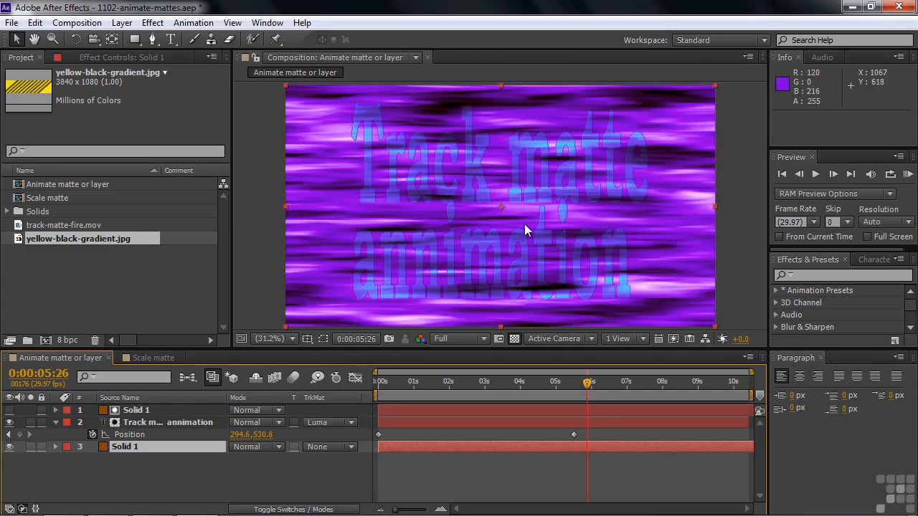
left_click(151, 422)
left_click(277, 422)
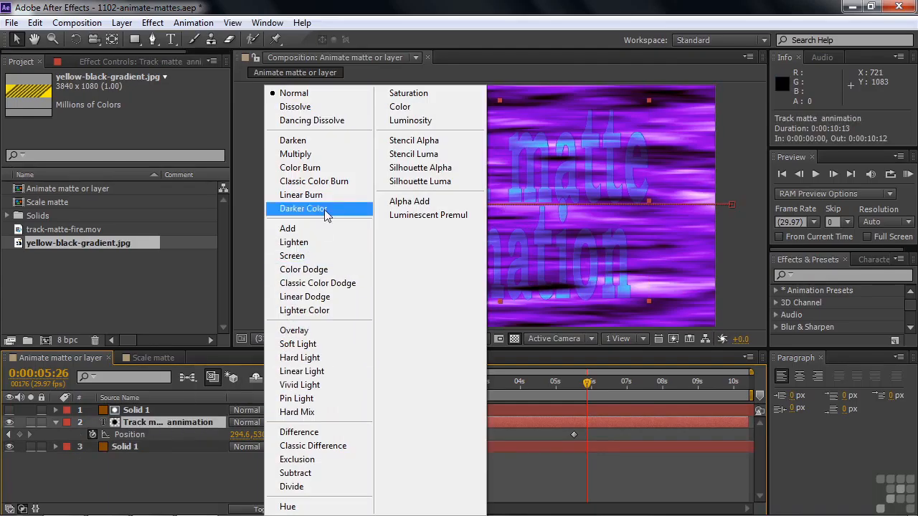
left_click(326, 161)
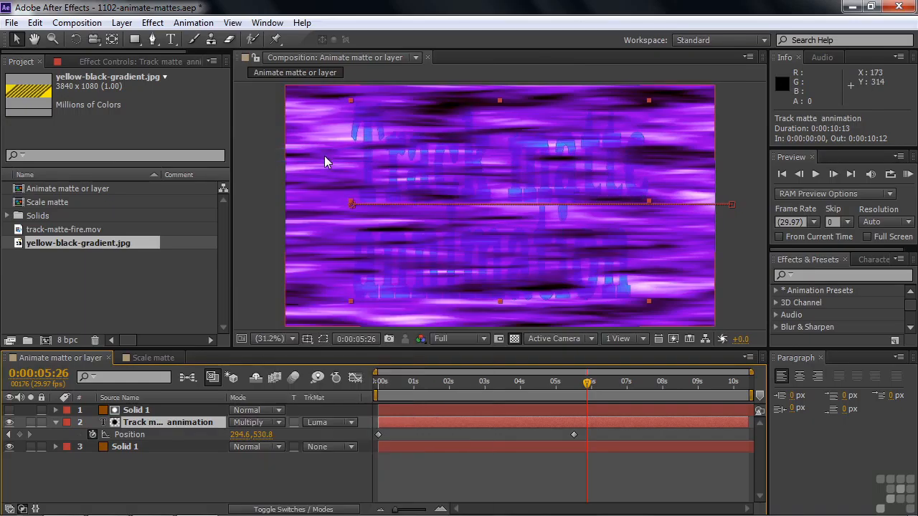
key("shift+equal")
key("shift+equal")
key("shift+equal")
left_click(278, 421)
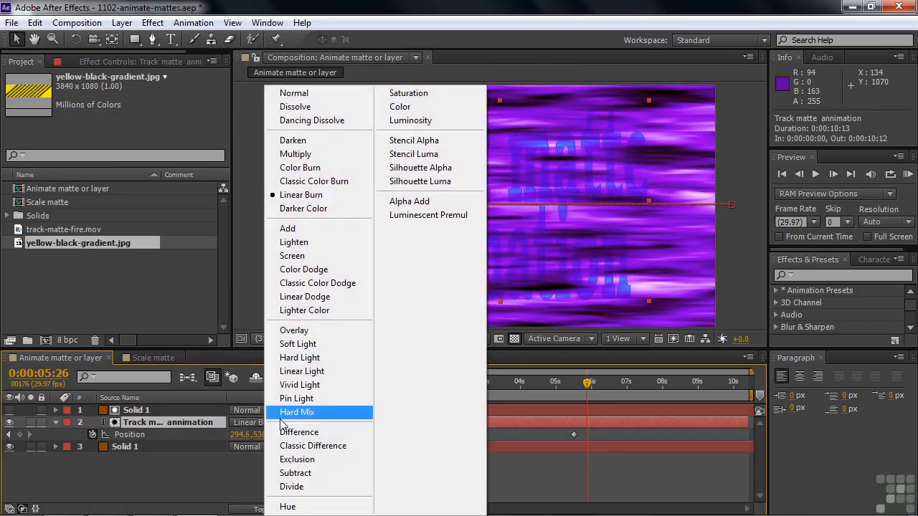
left_click(309, 186)
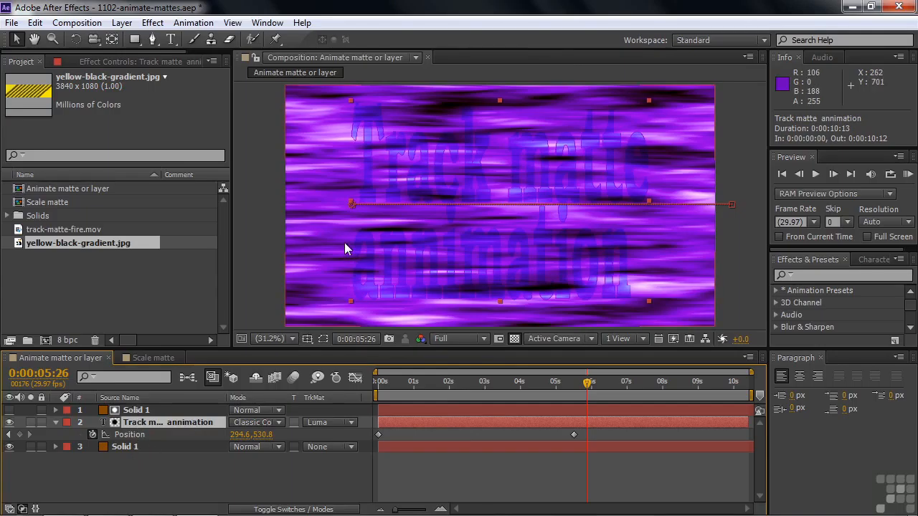
mouse_move(588, 388)
left_mouse_down()
mouse_move(566, 387)
mouse_move(590, 387)
left_mouse_up()
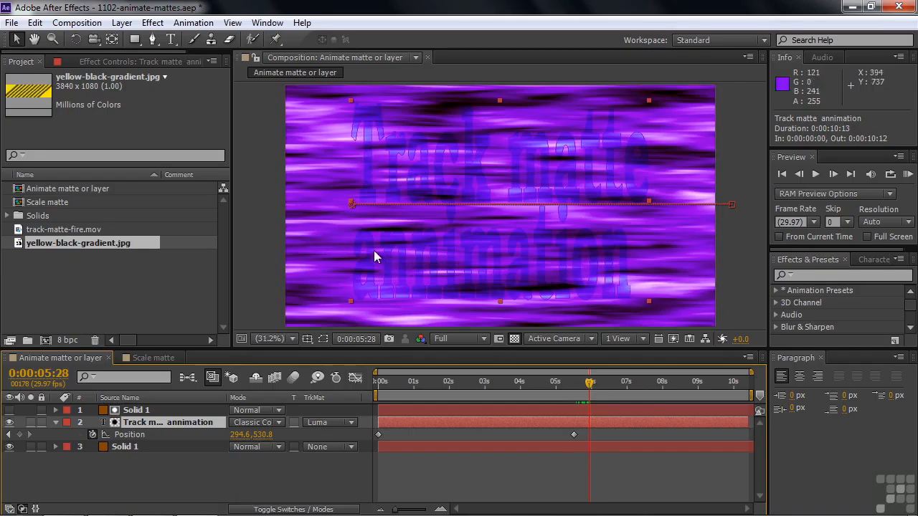
left_click_drag(590, 387, 687, 391)
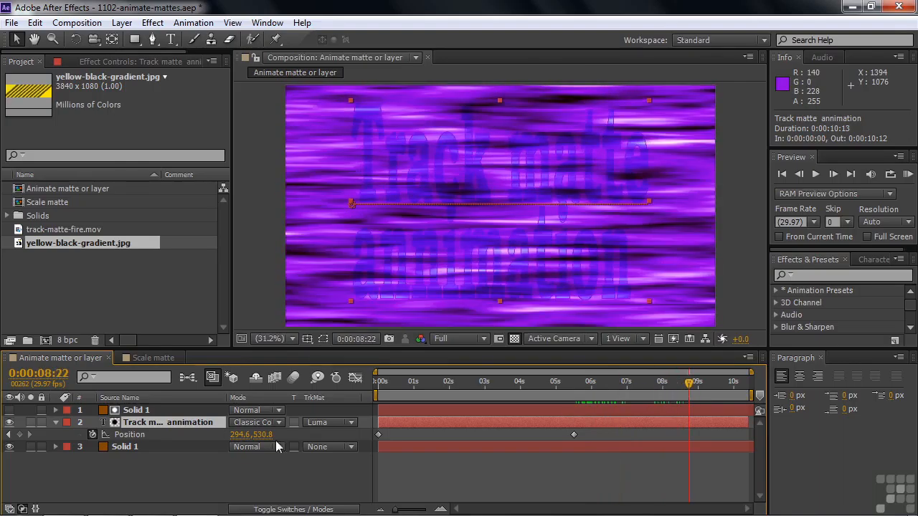
Step: Set the Tritone midtones color of the lower Solid 1 layer to a slightly darker, less saturated purple
left_click(55, 446)
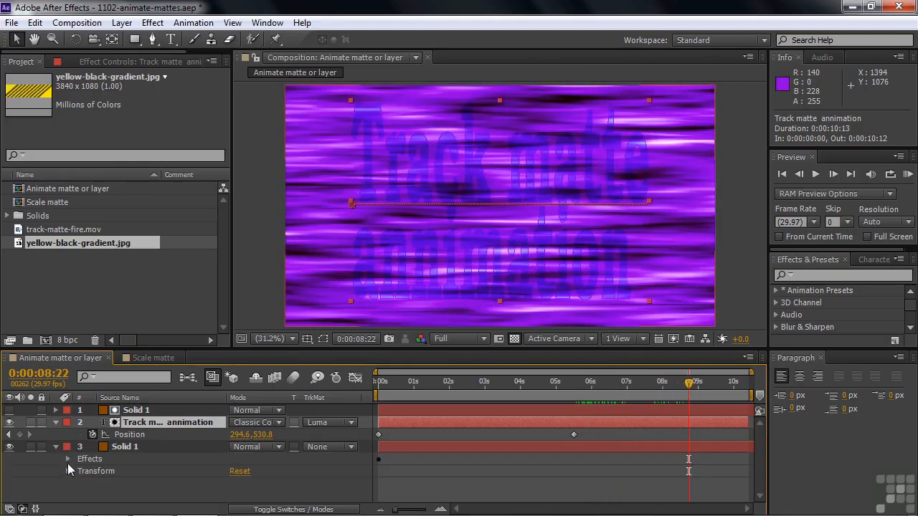
left_click(67, 459)
scroll(85, 505, "down", 1)
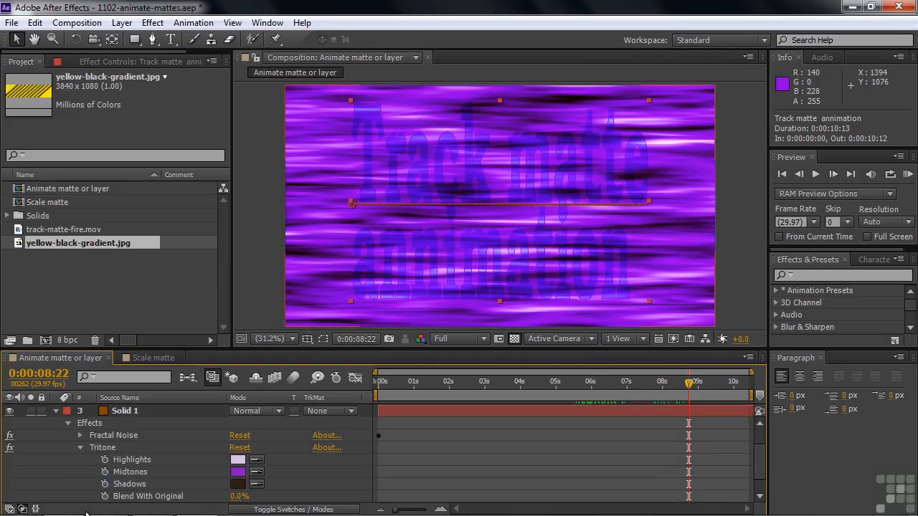
left_click(237, 471)
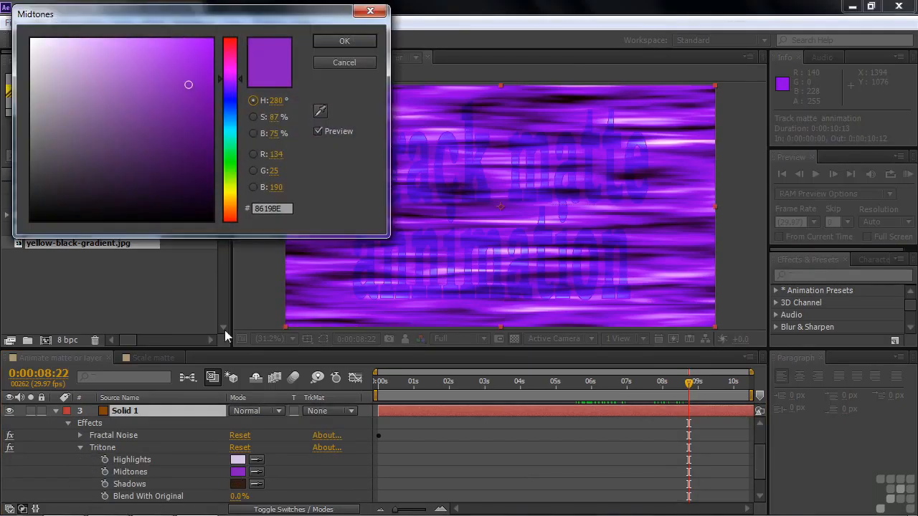
mouse_move(188, 83)
left_mouse_down()
mouse_move(93, 86)
mouse_move(160, 86)
mouse_move(161, 116)
mouse_move(167, 93)
mouse_move(168, 117)
mouse_move(169, 104)
left_mouse_up()
left_click(344, 41)
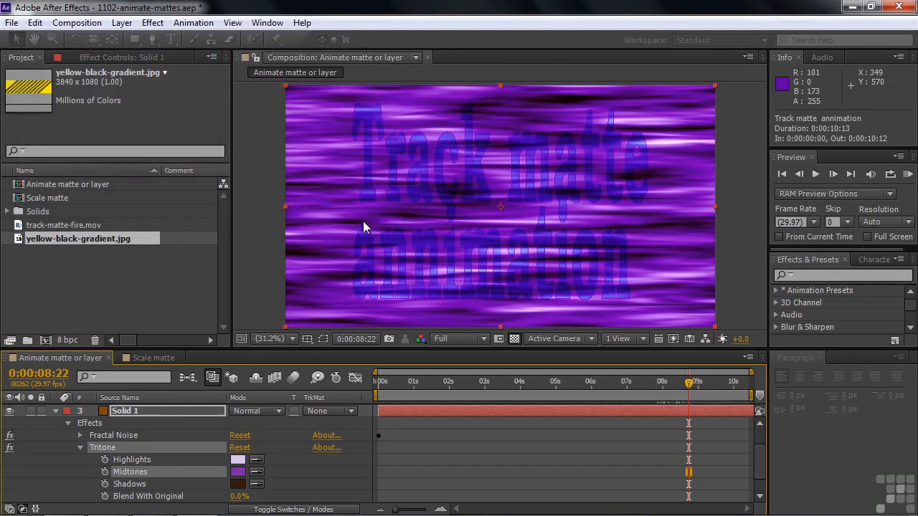
Step: Switch to the Scale matte composition and examine its Burning text, track-matte-fire.mov and Solid 2 layers
left_click(142, 355)
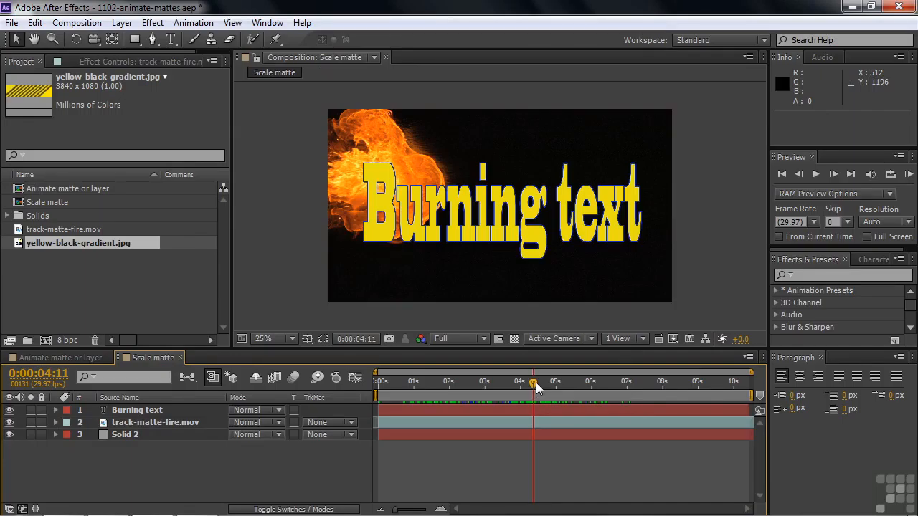
left_click(137, 411)
left_click(136, 422)
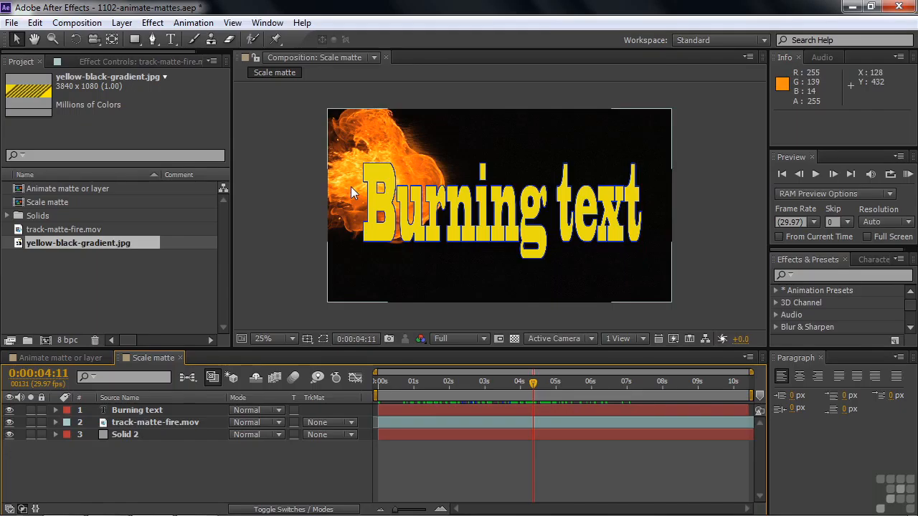
left_click(154, 411)
left_click(128, 435)
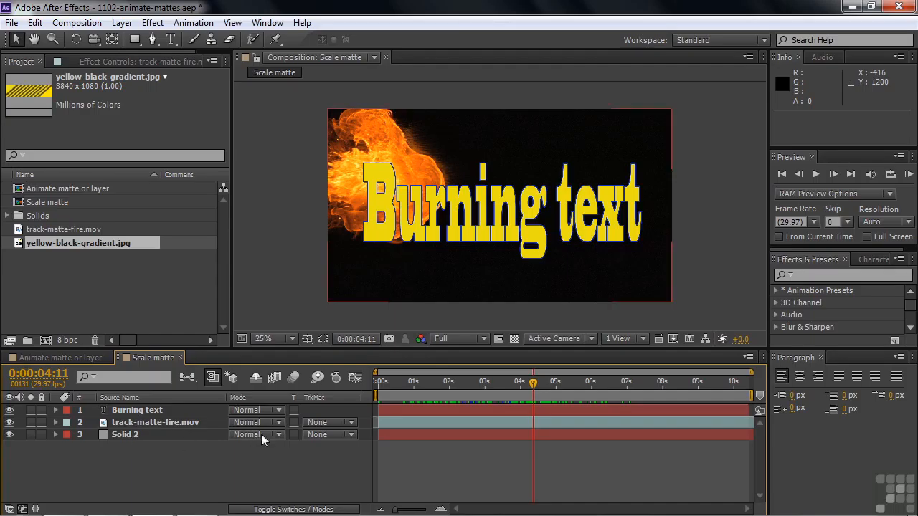
left_click(149, 413)
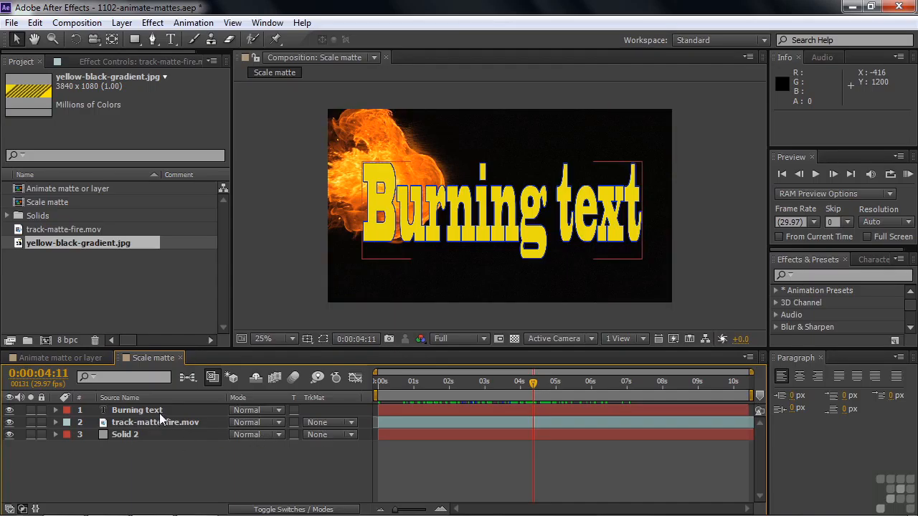
Step: Try track-matte-fire.mov with its track matte set to Alpha Matte "Burning text" and preview the frames back to 0:00:03:27
left_click(350, 424)
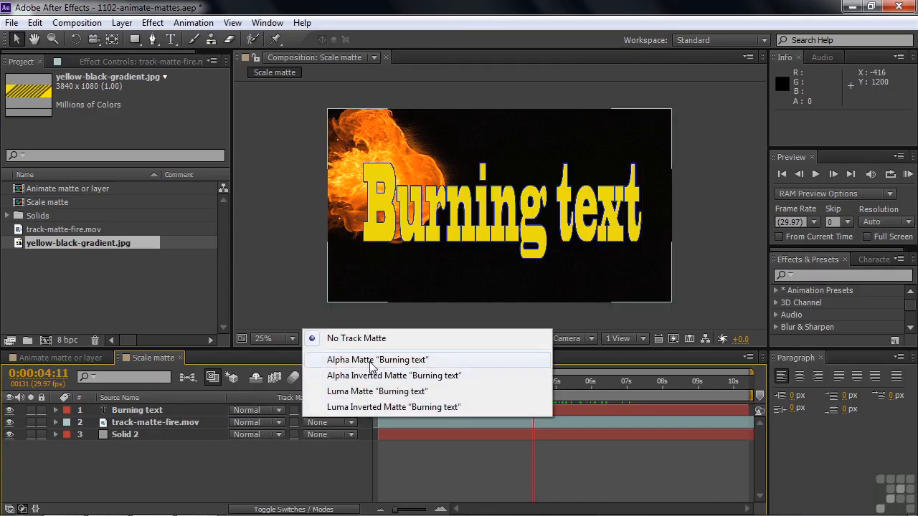
left_click(370, 362)
left_click(533, 382)
mouse_move(534, 382)
left_mouse_down()
mouse_move(723, 387)
mouse_move(451, 380)
mouse_move(513, 385)
left_mouse_up()
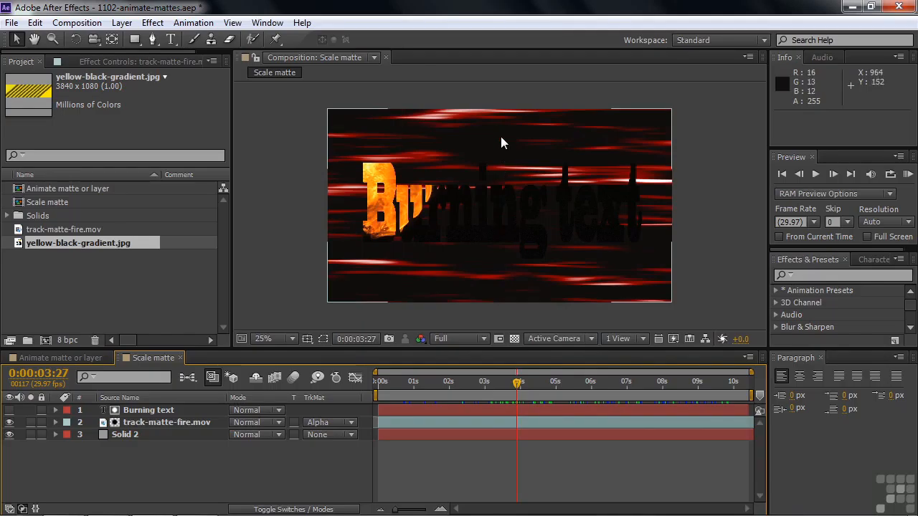
Step: Reset track-matte-fire.mov to No Track Matte and make the Burning text layer visible
left_click(353, 423)
left_click(354, 339)
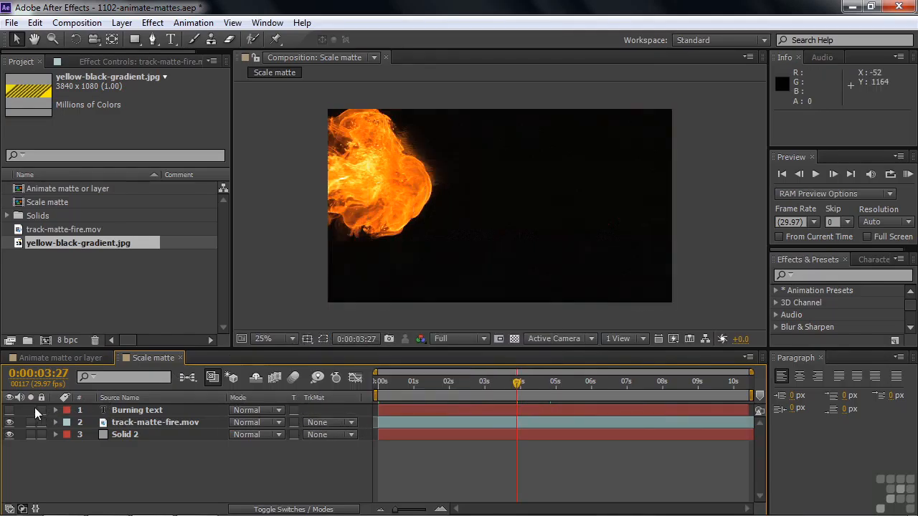
left_click(10, 411)
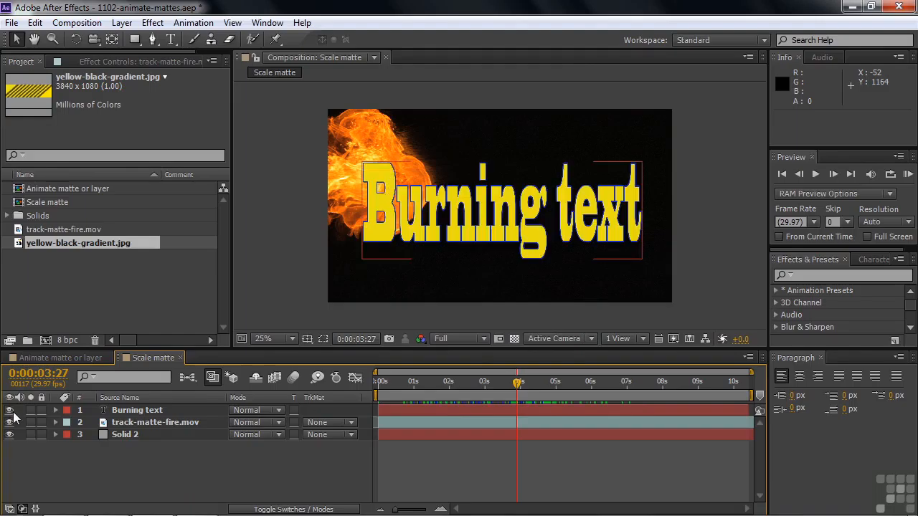
Step: Reveal the fire footage's transform properties, set its rotation to -90°, and move it up to position 948, 120
left_click(157, 422)
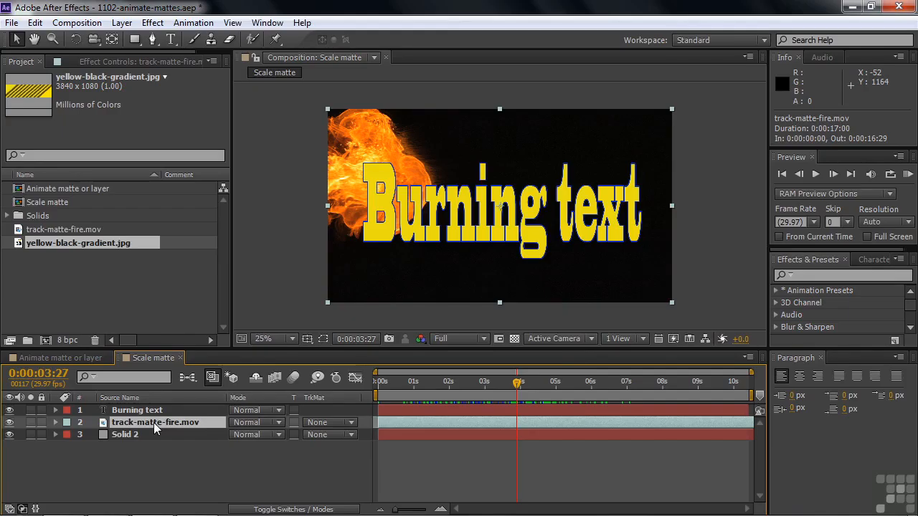
key("p")
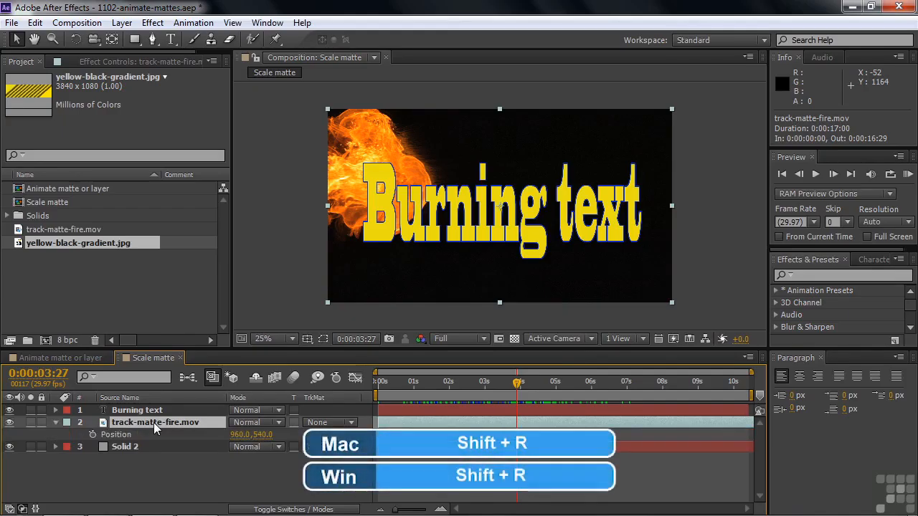
key("shift+r")
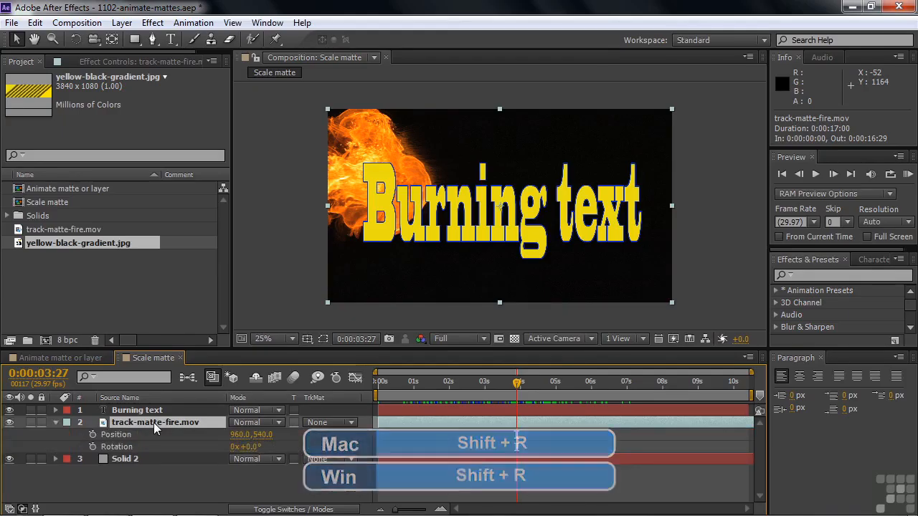
key("shift+s")
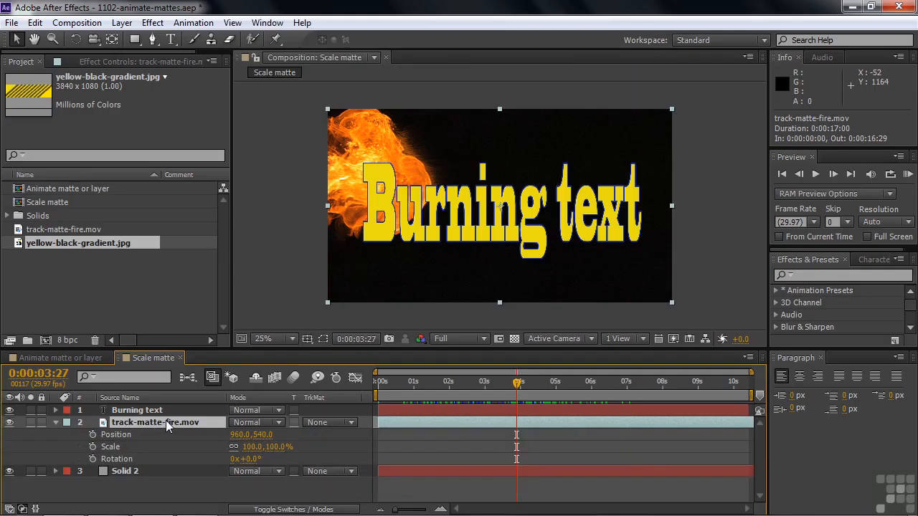
left_click(248, 458)
key("Return")
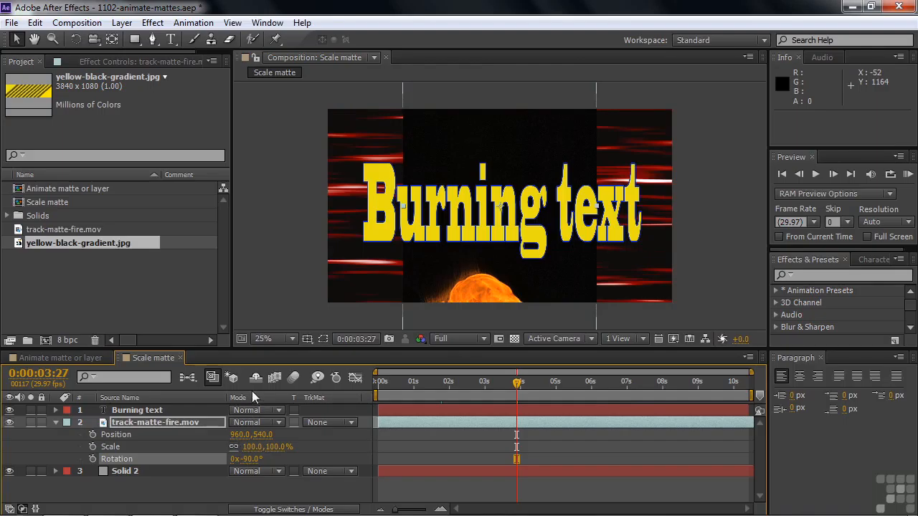
left_click_drag(543, 289, 542, 213)
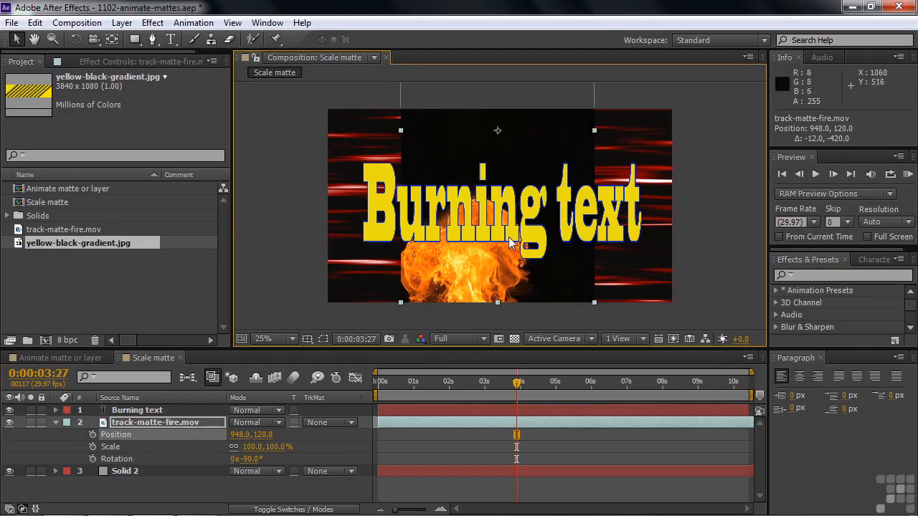
Step: Move the fire footage's anchor point to its bottom edge and widen the layer to a scale of 100, 181.5%
left_click(112, 40)
left_click_drag(497, 143, 497, 303)
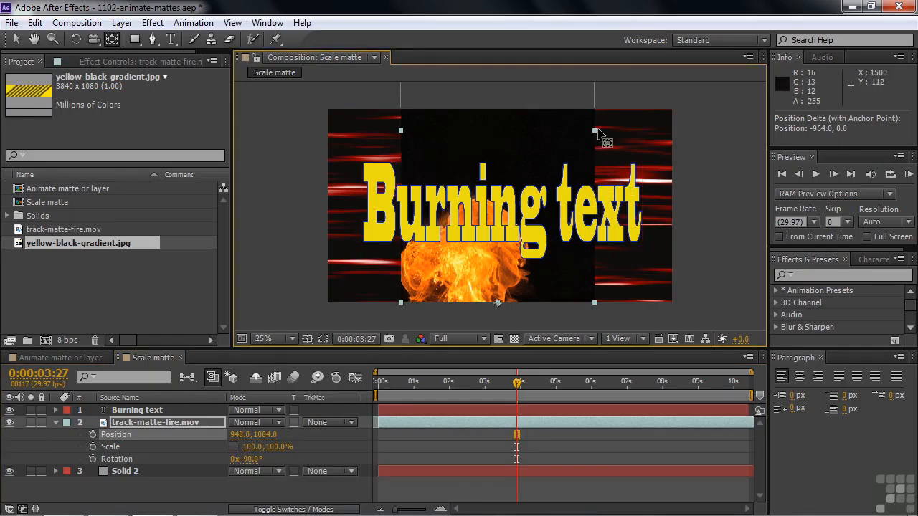
key("v")
left_click_drag(594, 130, 673, 141)
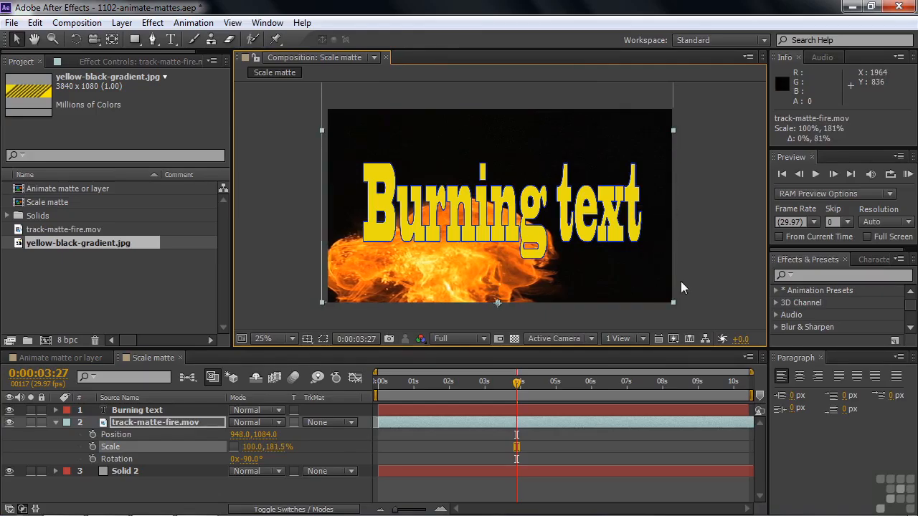
Step: Animate the fire footage's scale with a keyframe at 0:00:00:12 and one of 201.0, 213.5% at 0:00:04:02
left_click_drag(466, 381, 390, 386)
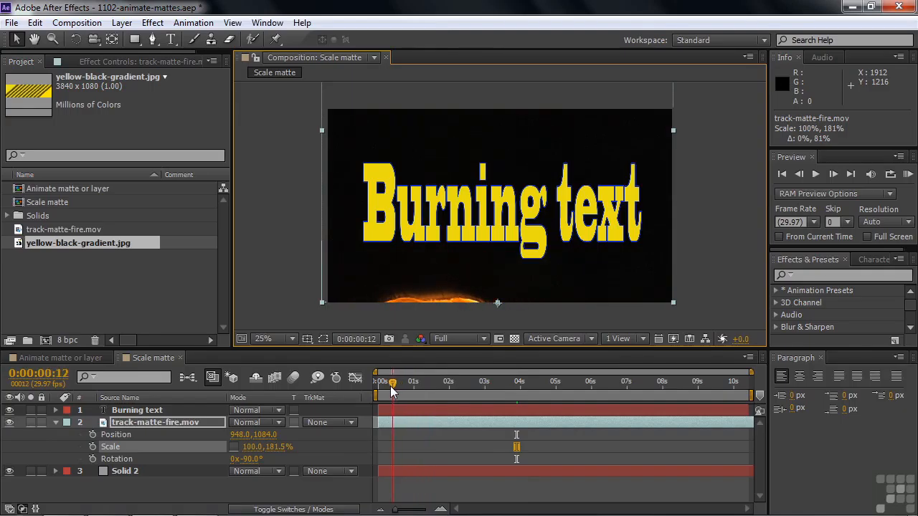
left_click(91, 447)
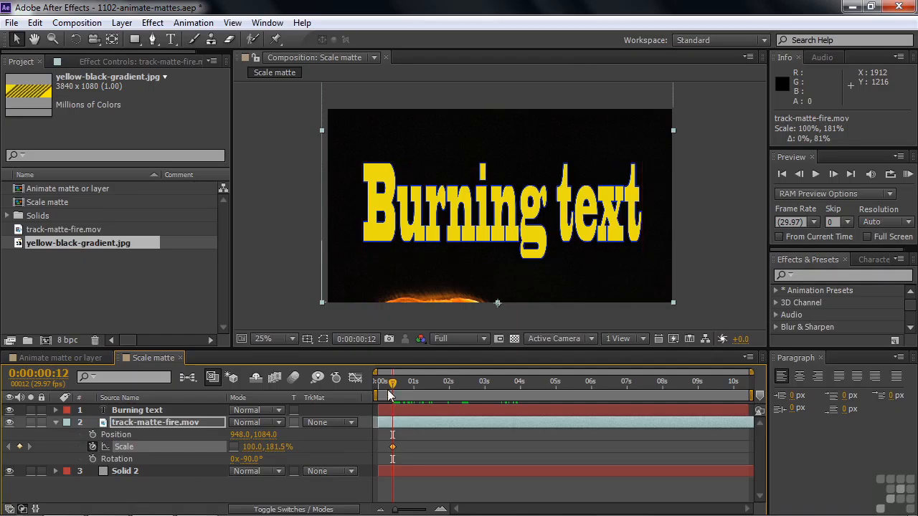
left_click_drag(393, 386, 521, 394)
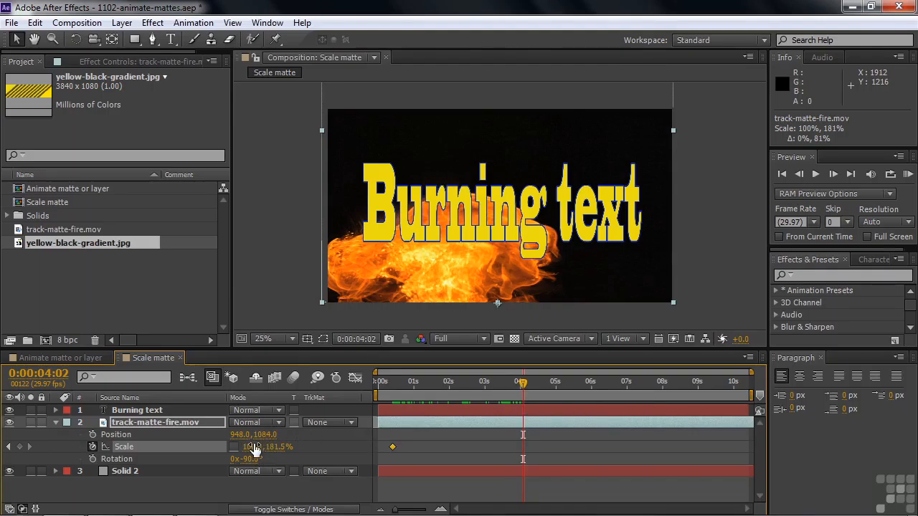
left_click_drag(255, 448, 333, 456)
left_click_drag(342, 459, 299, 450)
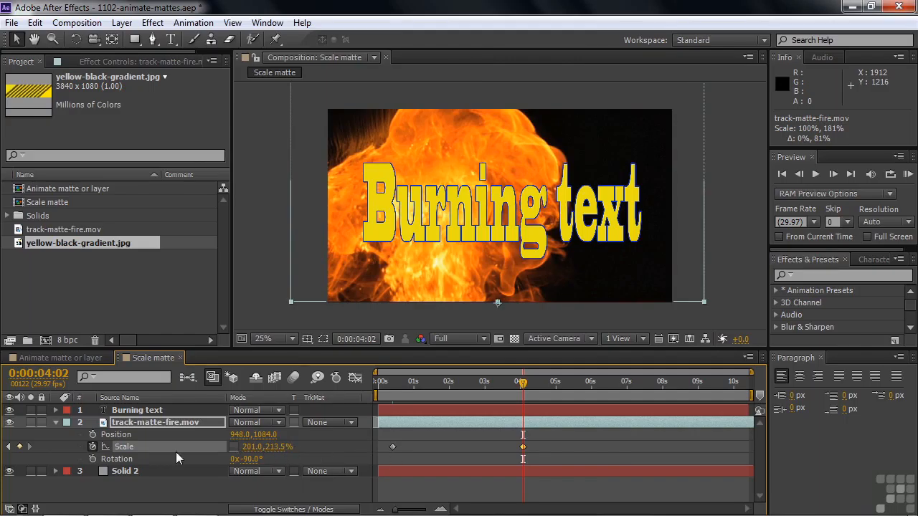
Step: Animate the fire footage's position with a keyframe at 0:00:00:12 and one of 1140, 1088 at 0:00:04:02, and return to the start
left_click(9, 446)
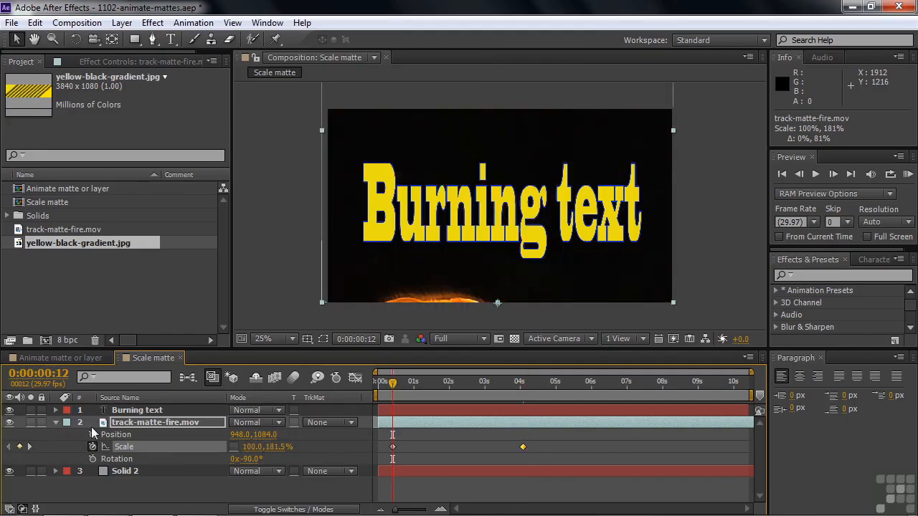
left_click(93, 433)
left_click(29, 444)
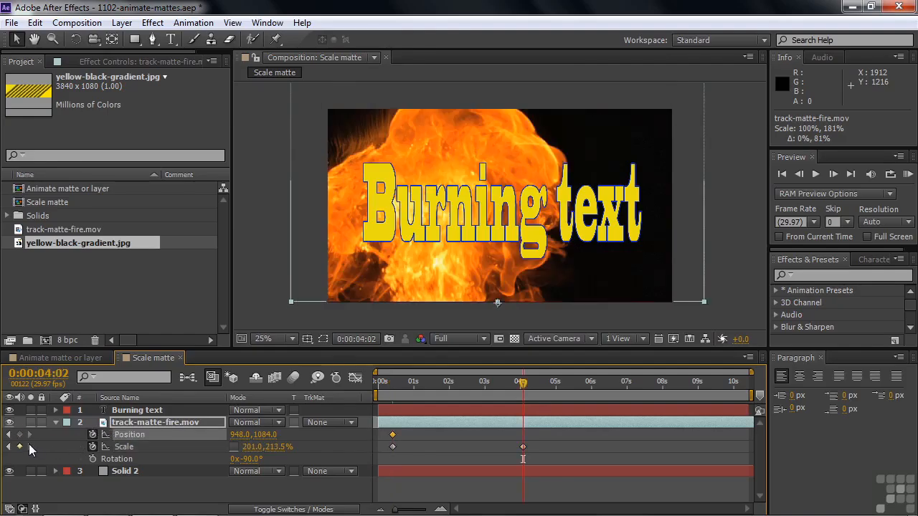
left_click_drag(574, 280, 608, 282)
left_click(524, 383)
left_click_drag(524, 386, 372, 390)
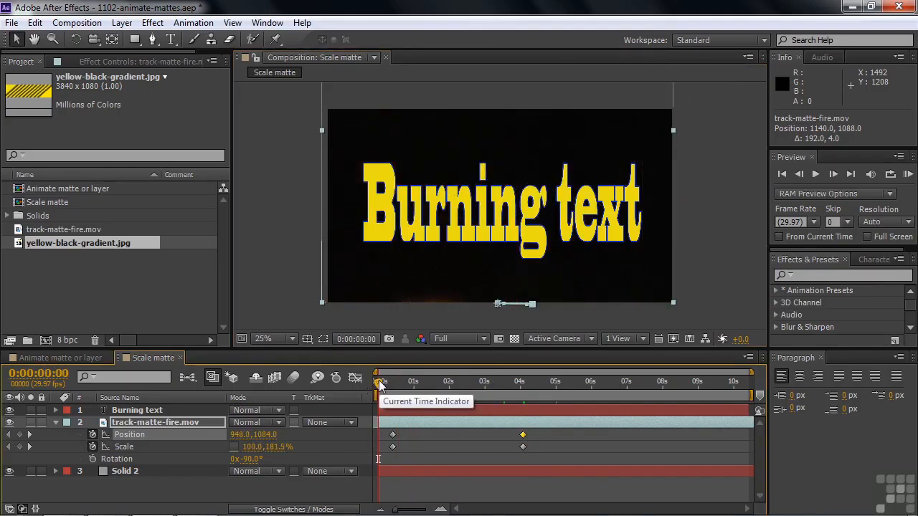
Step: Set track-matte-fire.mov's track matte to Alpha Matte "Burning text" and preview the animation up to about 0:00:02:18
left_click(56, 422)
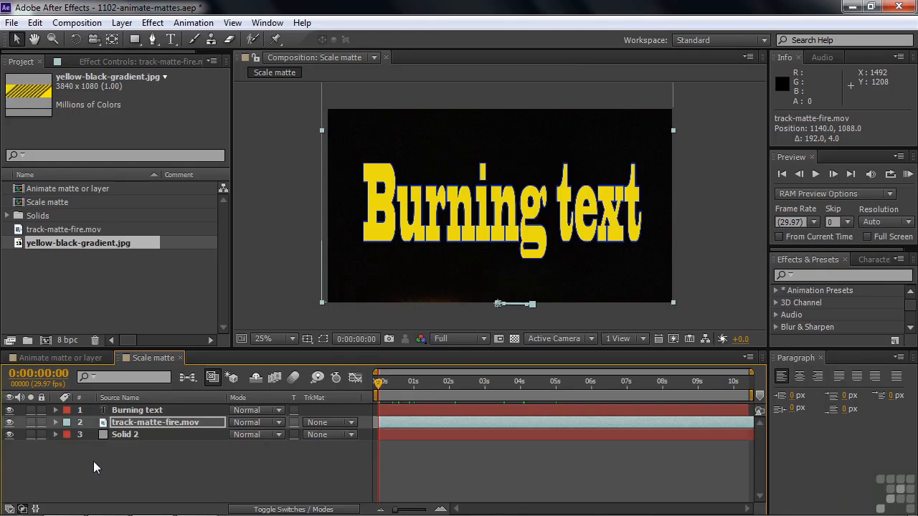
left_click(349, 423)
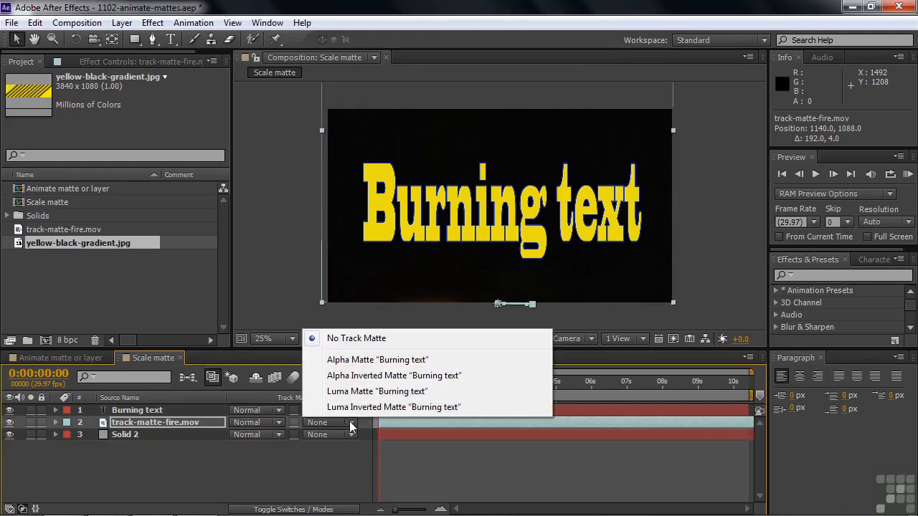
left_click(361, 360)
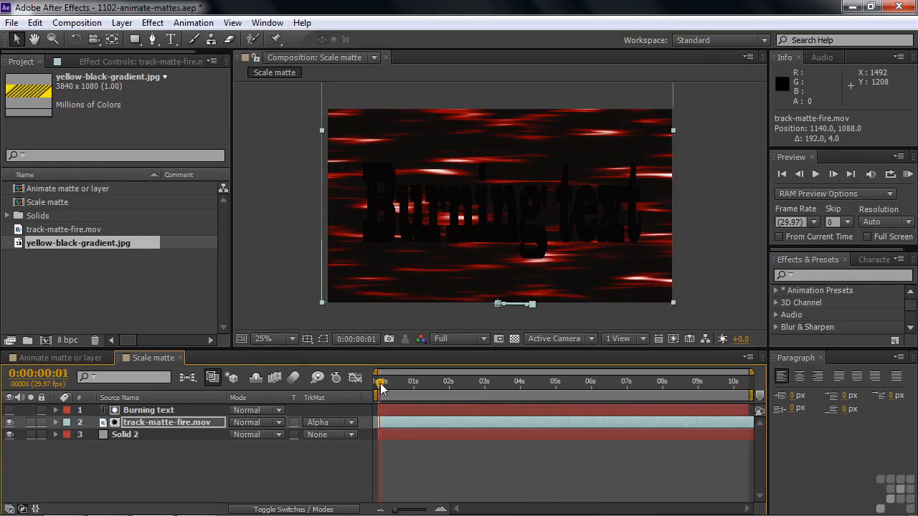
mouse_move(378, 387)
left_mouse_down()
mouse_move(578, 384)
mouse_move(419, 383)
mouse_move(578, 399)
mouse_move(470, 400)
left_mouse_up()
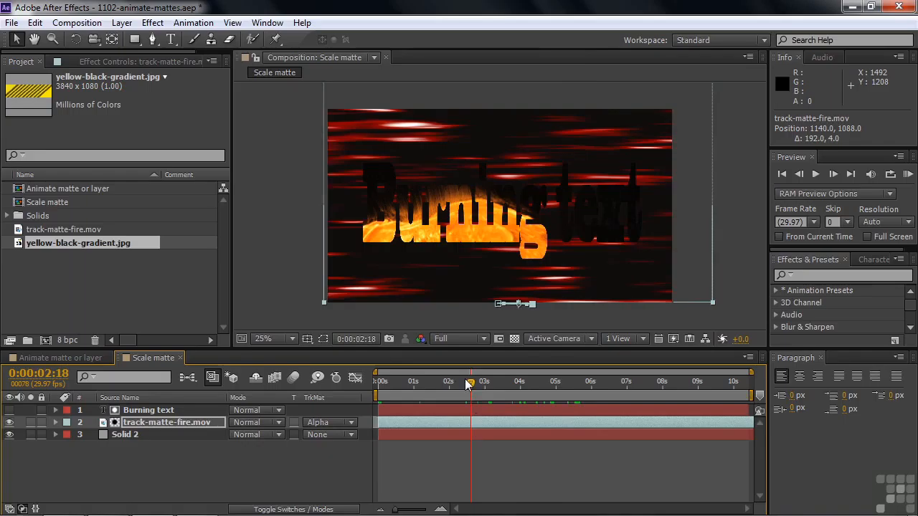